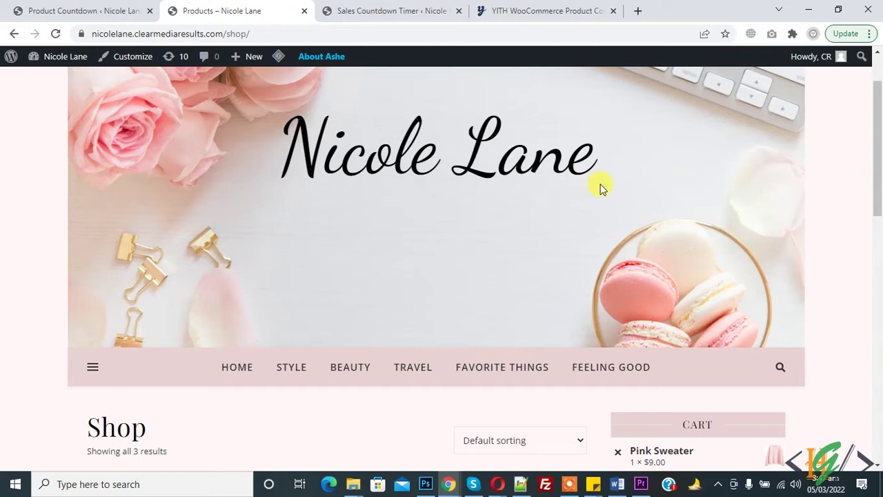
- Open the Countdown Timer settings page of the Sales Countdown Timer plugin, leaving the plugin search page without saving
{"action": "left_click", "coordinate": [565, 8]}
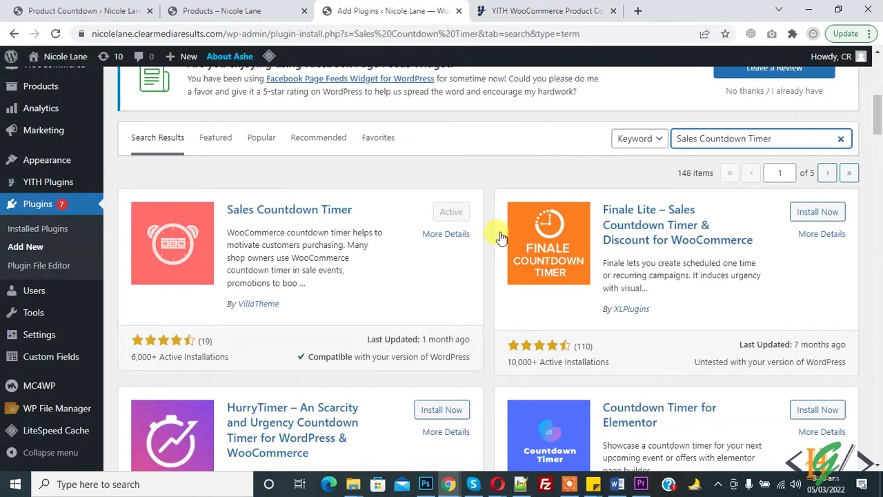
{"action": "left_click", "coordinate": [230, 211]}
{"action": "left_click", "coordinate": [248, 218]}
{"action": "scroll", "coordinate": [880, 133], "scroll_direction": "up", "scroll_amount": 6}
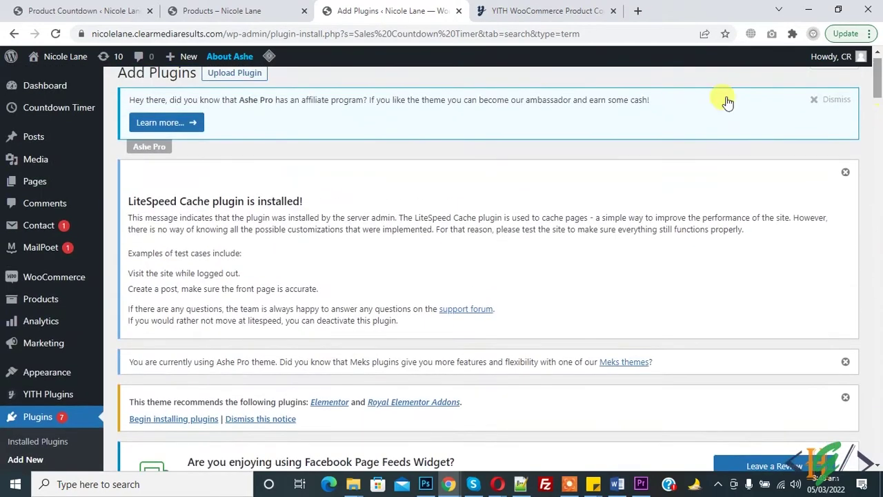
{"action": "mouse_move", "coordinate": [72, 105]}
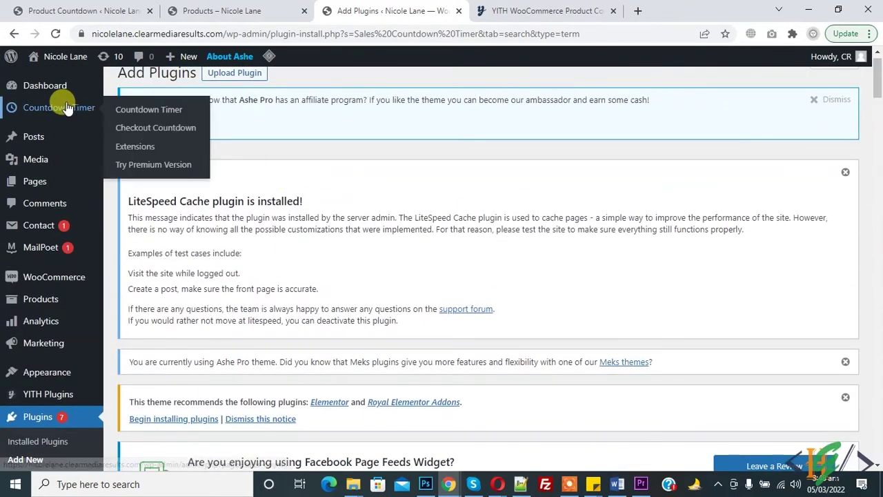
{"action": "left_click", "coordinate": [146, 114]}
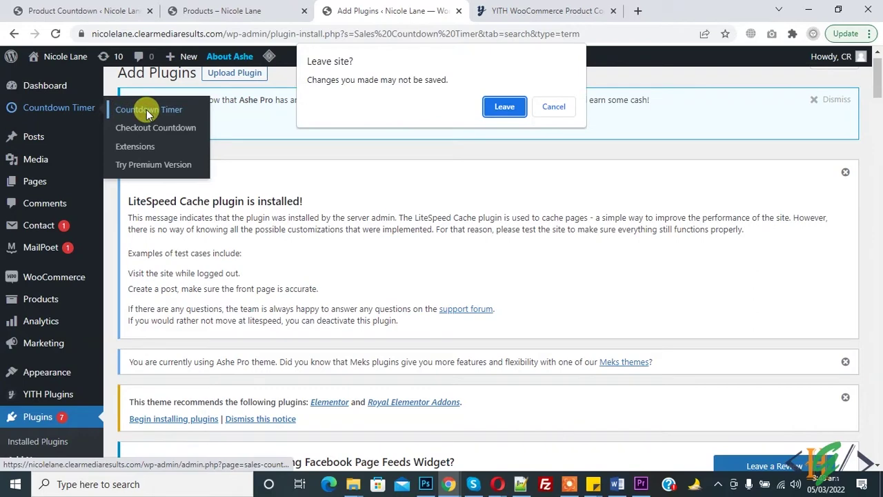
{"action": "left_click", "coordinate": [502, 105]}
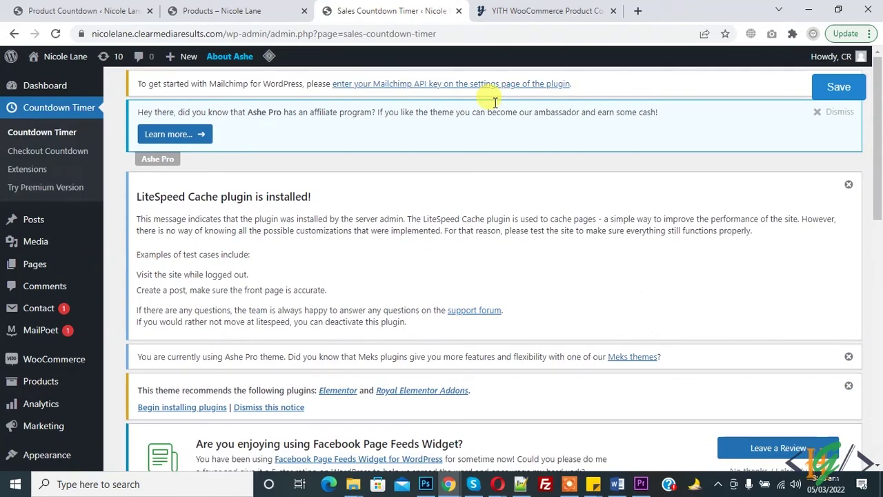
- Examine the Sales Countdown Timer settings and highlight the shortcode of the Countdown timer entry
{"action": "left_click_drag", "start_coordinate": [874, 112], "coordinate": [874, 247]}
{"action": "left_click_drag", "start_coordinate": [114, 88], "coordinate": [237, 92]}
{"action": "mouse_move", "coordinate": [191, 142]}
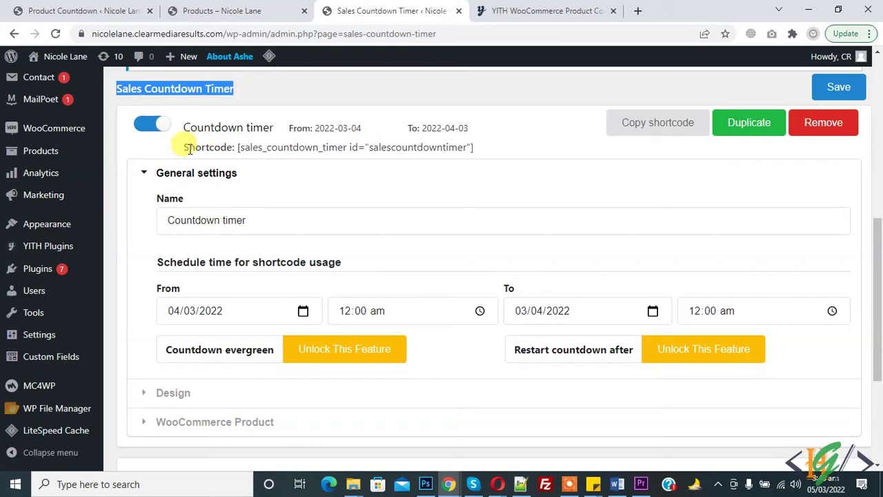
{"action": "left_click_drag", "start_coordinate": [185, 146], "coordinate": [476, 150]}
{"action": "left_click", "coordinate": [238, 150]}
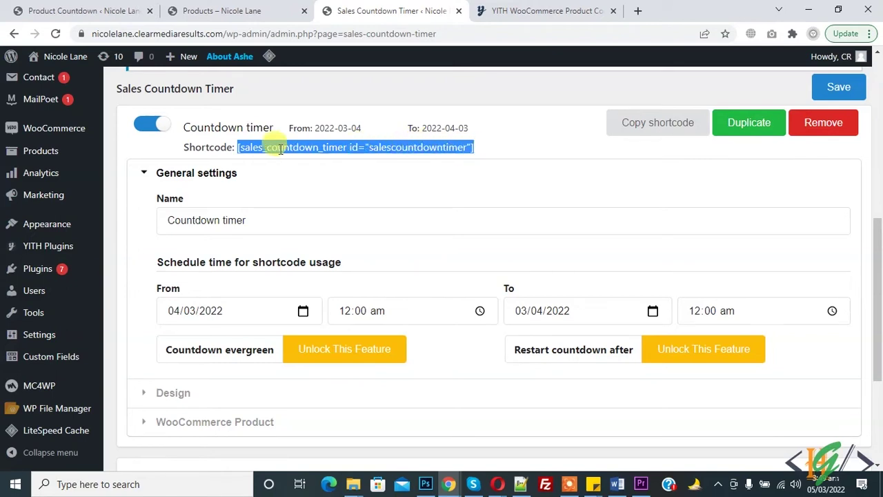
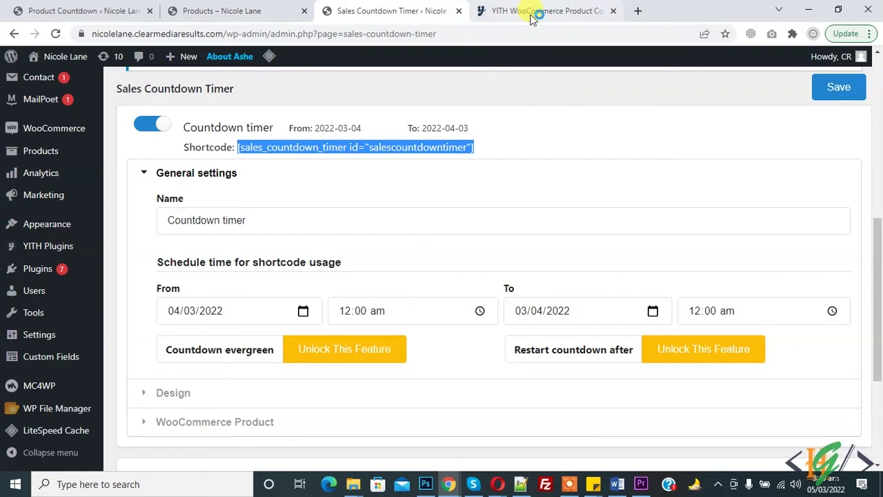
- Look over the YITH WooCommerce Product Countdown product page on the YITH site
{"action": "left_click", "coordinate": [542, 10]}
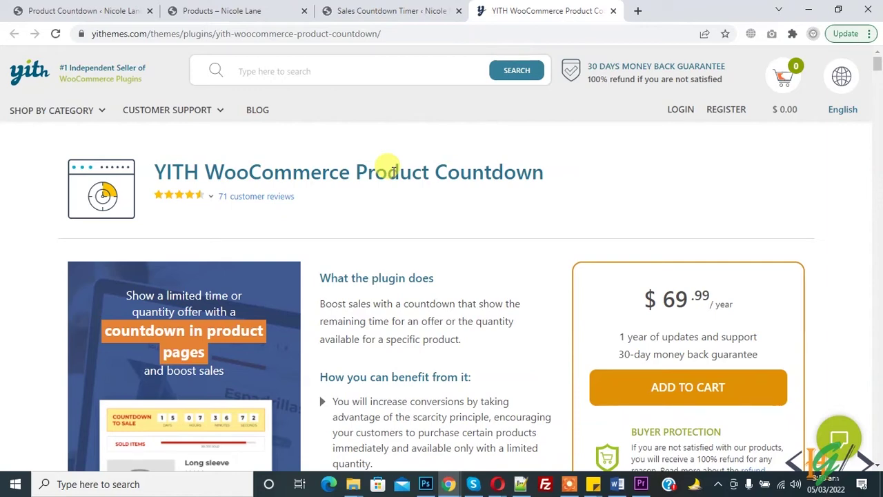
{"action": "scroll", "coordinate": [393, 171], "scroll_direction": "down", "scroll_amount": 1}
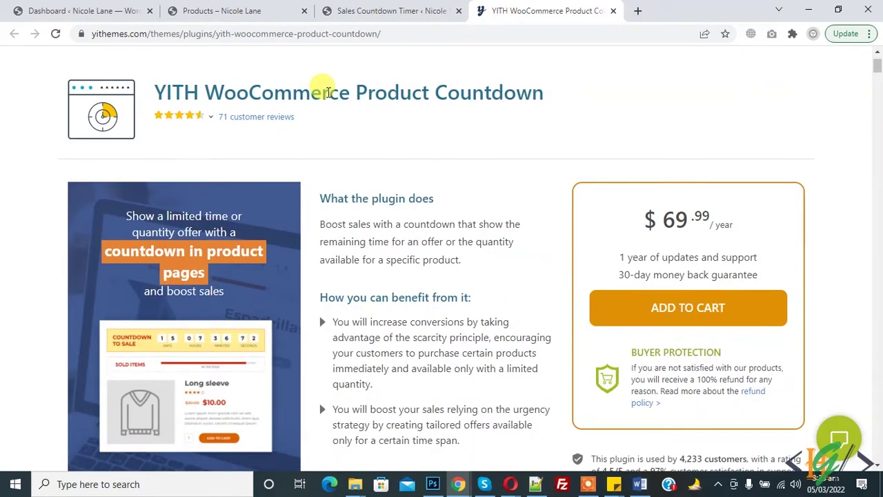
- Return to the WordPress dashboard and open the upload form for adding a new plugin from a .zip file
{"action": "left_click", "coordinate": [100, 7]}
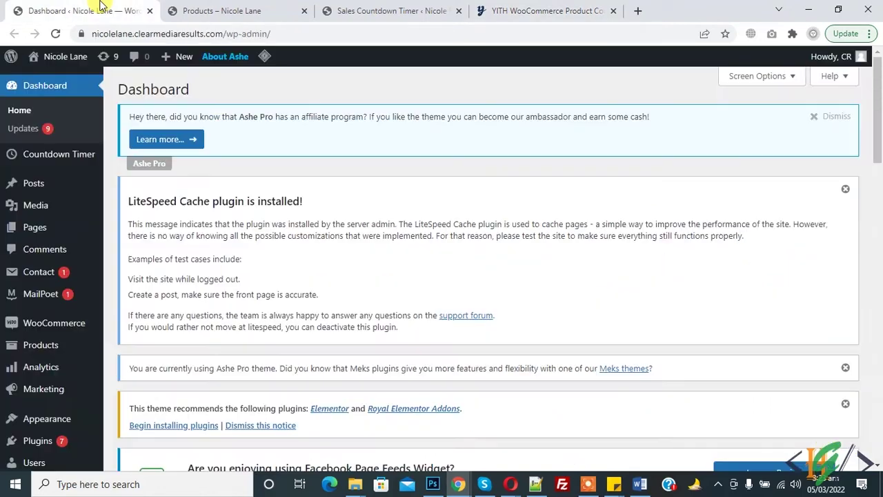
{"action": "mouse_move", "coordinate": [71, 440]}
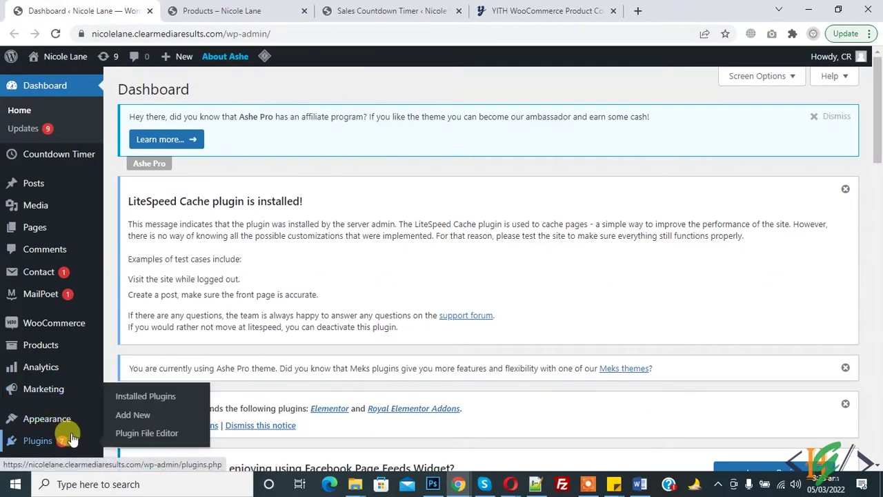
{"action": "left_click", "coordinate": [134, 416]}
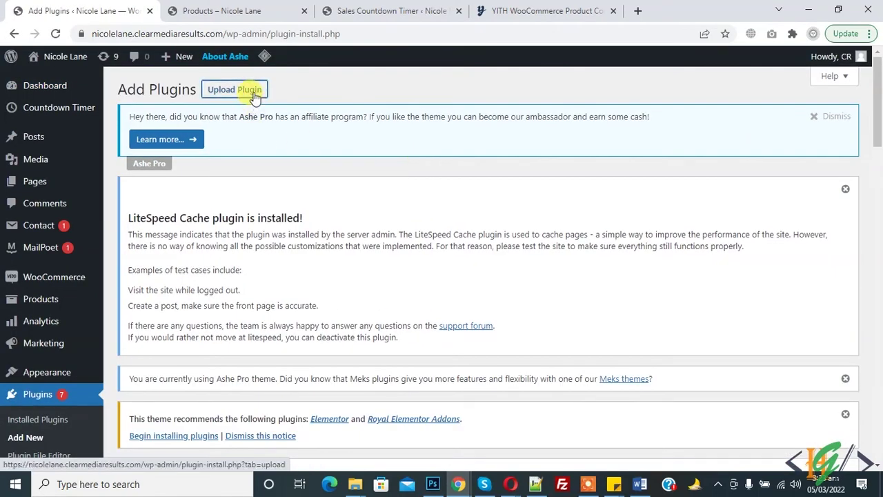
{"action": "left_click", "coordinate": [254, 97]}
{"action": "scroll", "coordinate": [878, 173], "scroll_direction": "down", "scroll_amount": 3}
{"action": "scroll", "coordinate": [879, 172], "scroll_direction": "down", "scroll_amount": 2}
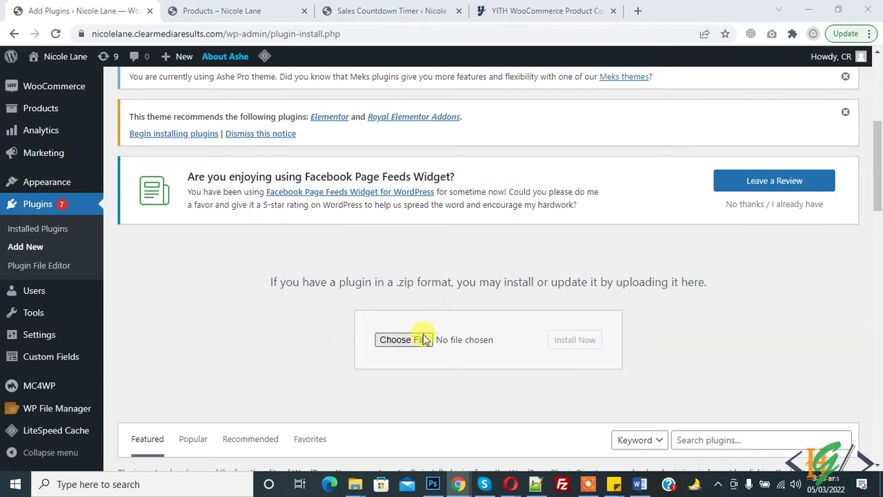
- Upload woocommerce product countdown.zip from Downloads, install it and activate the plugin
{"action": "left_click", "coordinate": [424, 340]}
{"action": "double_click", "coordinate": [359, 201]}
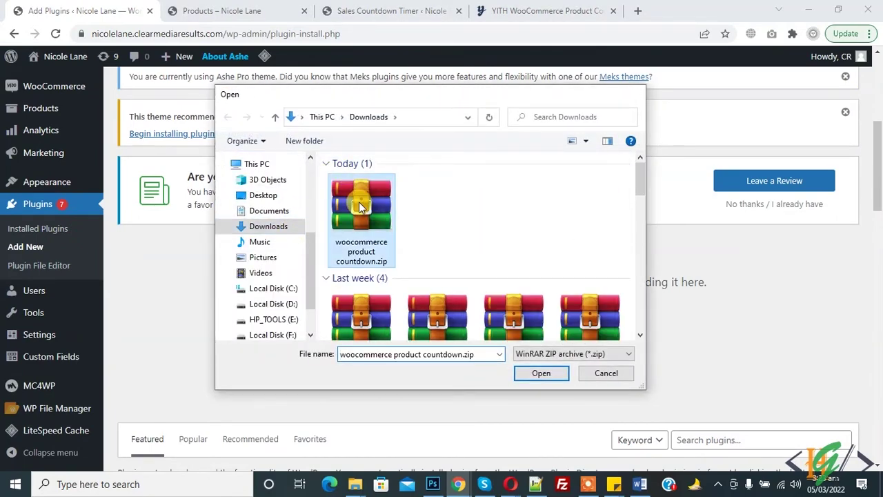
{"action": "left_click", "coordinate": [575, 341]}
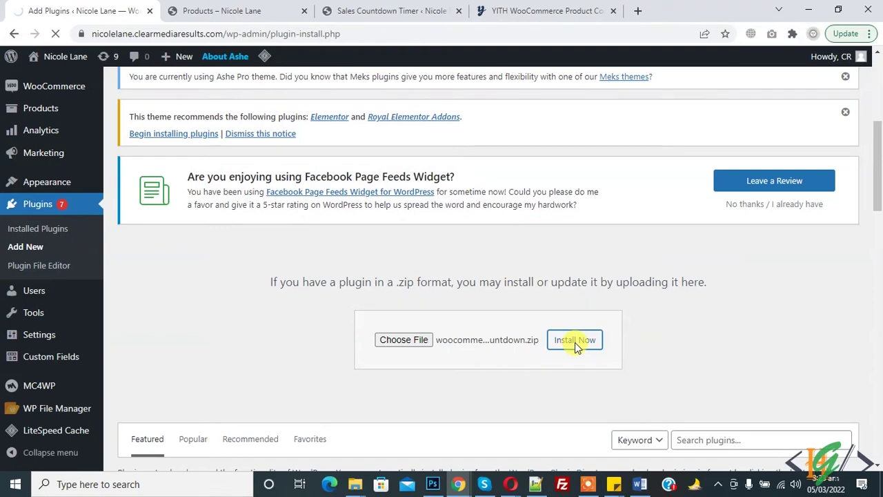
{"action": "scroll", "coordinate": [879, 340], "scroll_direction": "down", "scroll_amount": 5}
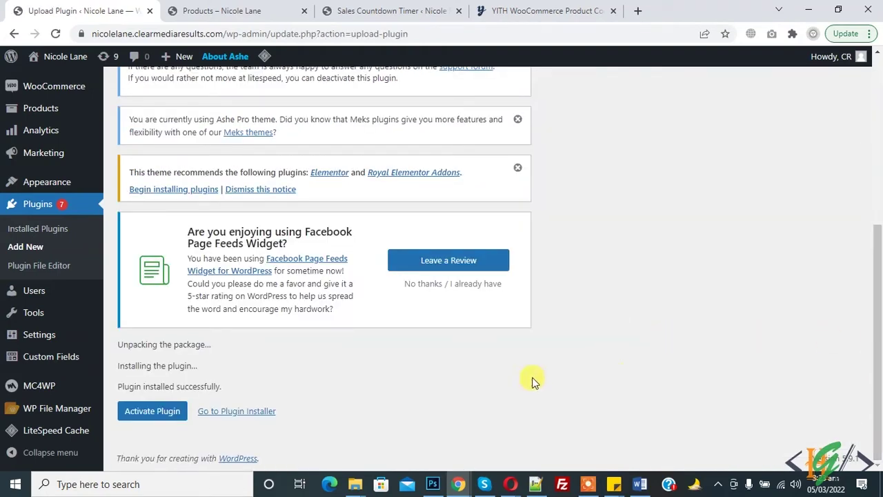
{"action": "left_click", "coordinate": [168, 411]}
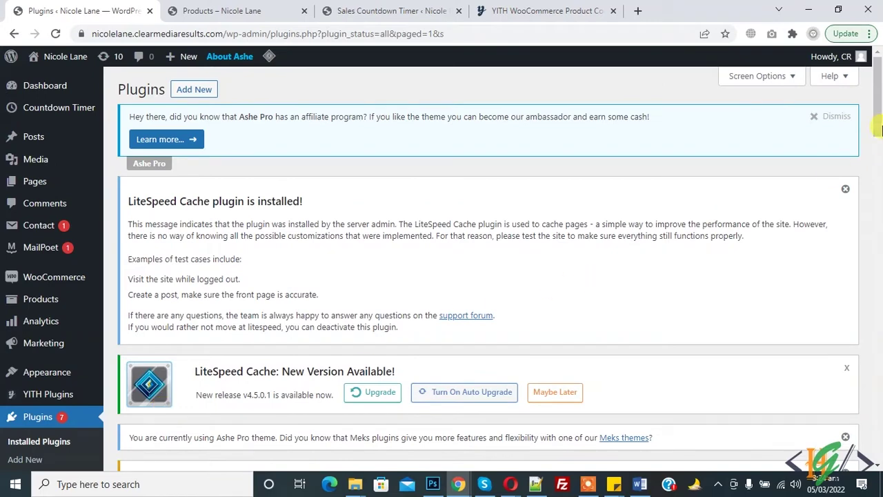
- Open the Product Countdown settings of the YITH plugins and go to the General Settings section
{"action": "scroll", "coordinate": [877, 155], "scroll_direction": "down", "scroll_amount": 2}
{"action": "scroll", "coordinate": [878, 155], "scroll_direction": "down", "scroll_amount": 2}
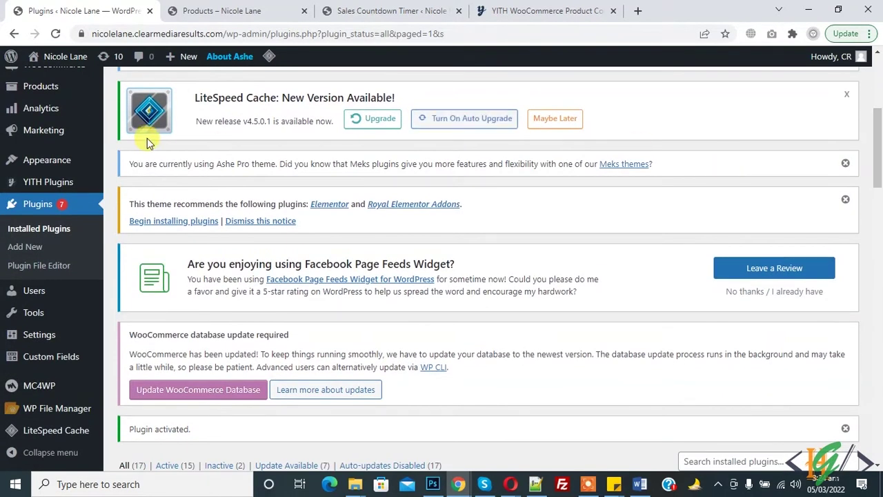
{"action": "mouse_move", "coordinate": [66, 183]}
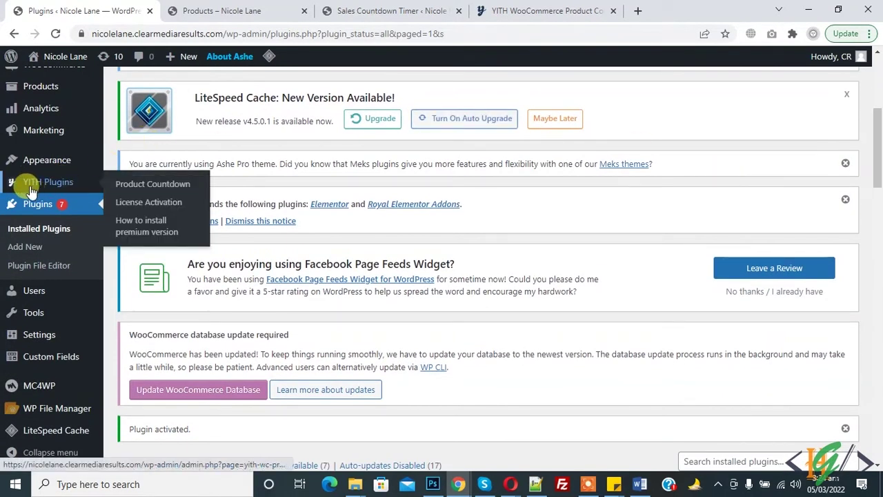
{"action": "left_click", "coordinate": [158, 191]}
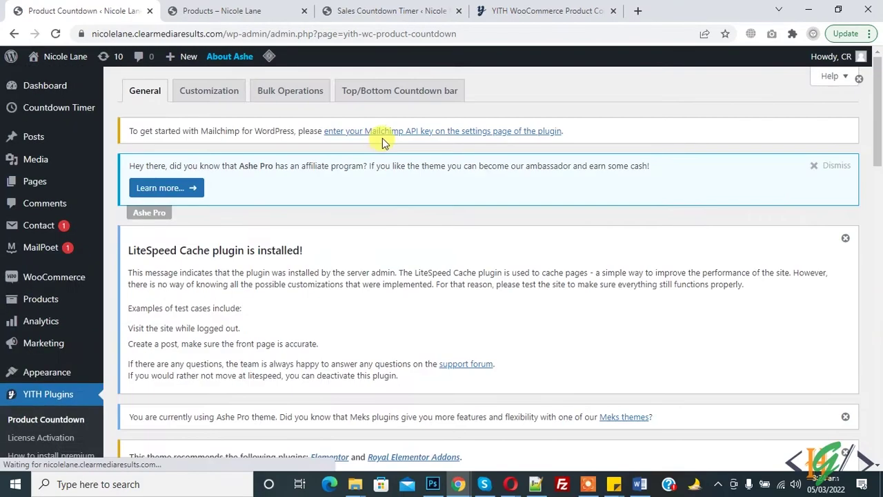
{"action": "left_click_drag", "start_coordinate": [879, 95], "coordinate": [882, 217]}
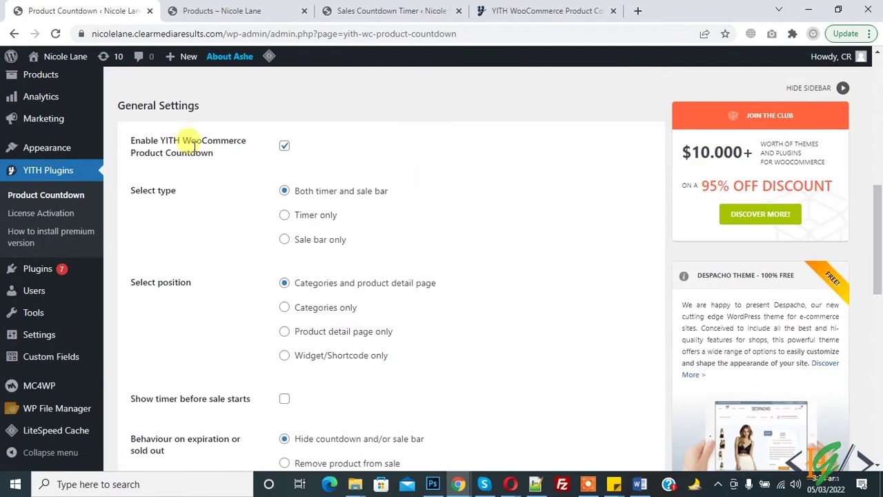
- Set the countdown position to Categories and product detail page and enable Show timer before sale starts
{"action": "left_click_drag", "start_coordinate": [151, 100], "coordinate": [201, 108]}
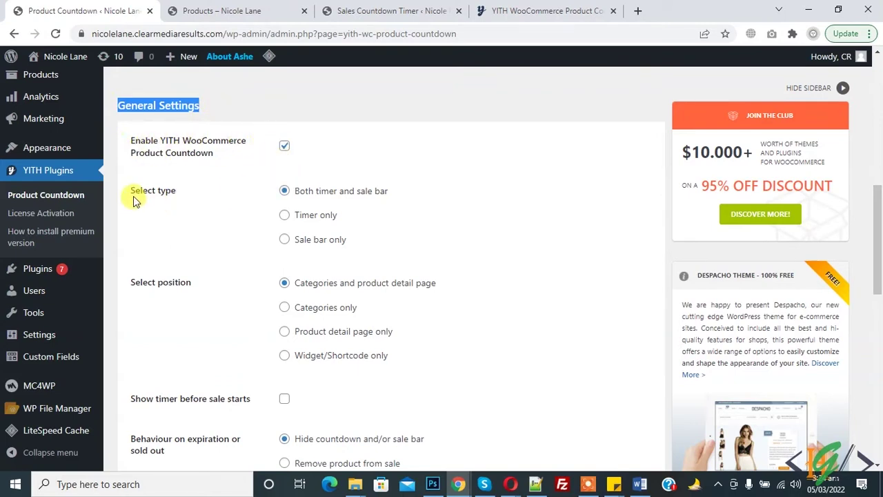
{"action": "left_click_drag", "start_coordinate": [132, 196], "coordinate": [175, 198]}
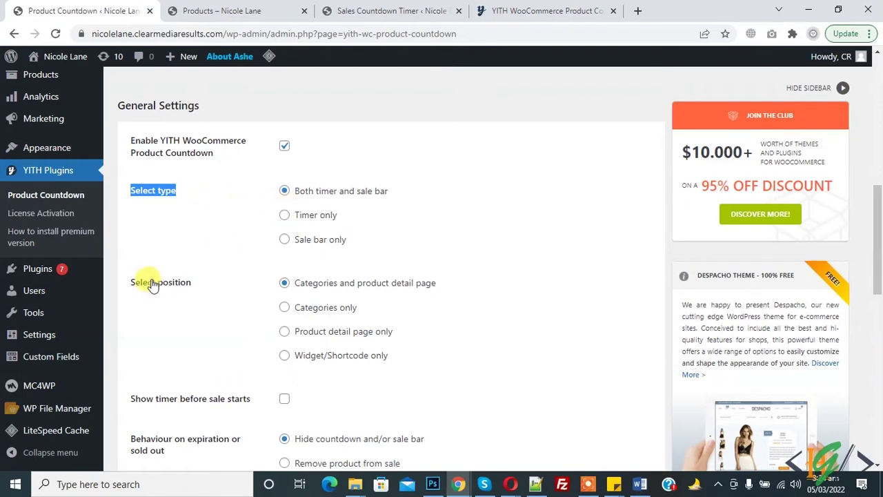
{"action": "left_click_drag", "start_coordinate": [135, 283], "coordinate": [168, 284]}
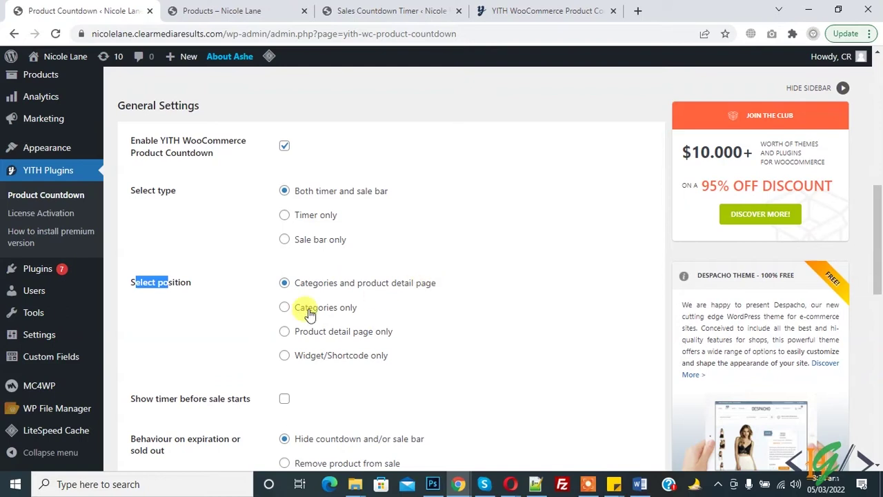
{"action": "left_click", "coordinate": [296, 282]}
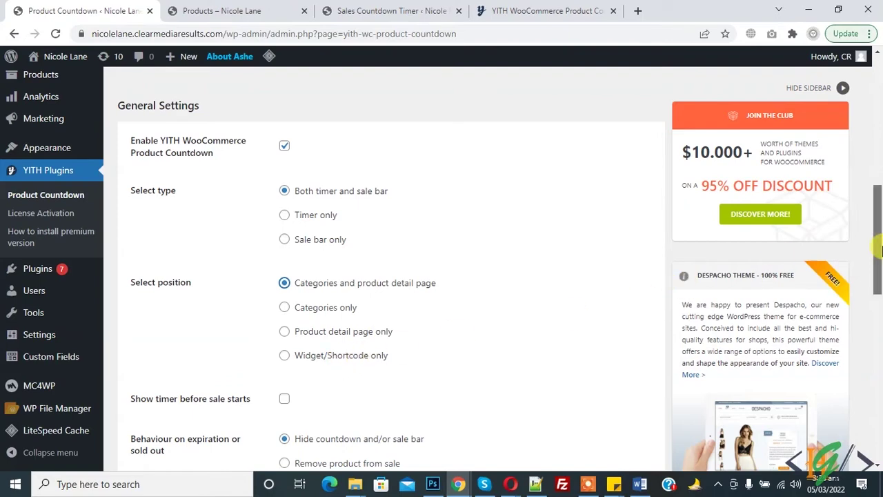
{"action": "scroll", "coordinate": [268, 253], "scroll_direction": "down", "scroll_amount": 2}
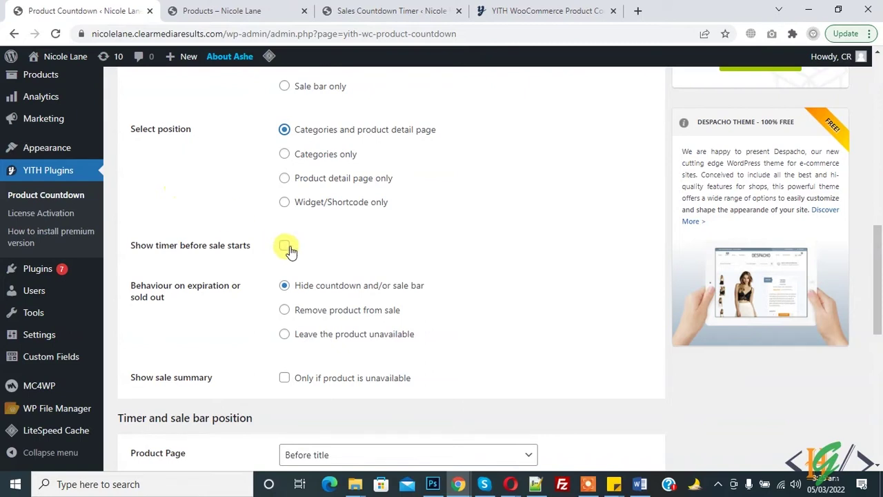
{"action": "left_click", "coordinate": [284, 246]}
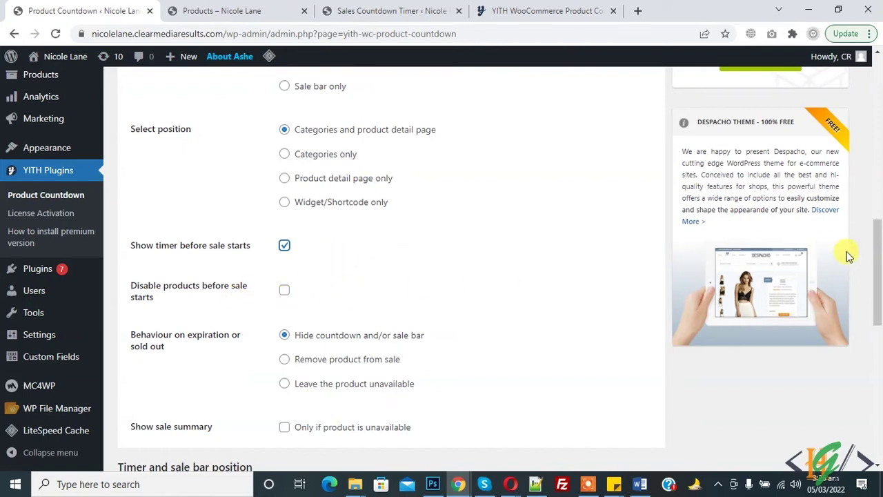
- Set the timer and sale bar position to Before title for both the Product Page and Category
{"action": "left_click_drag", "start_coordinate": [877, 250], "coordinate": [876, 278]}
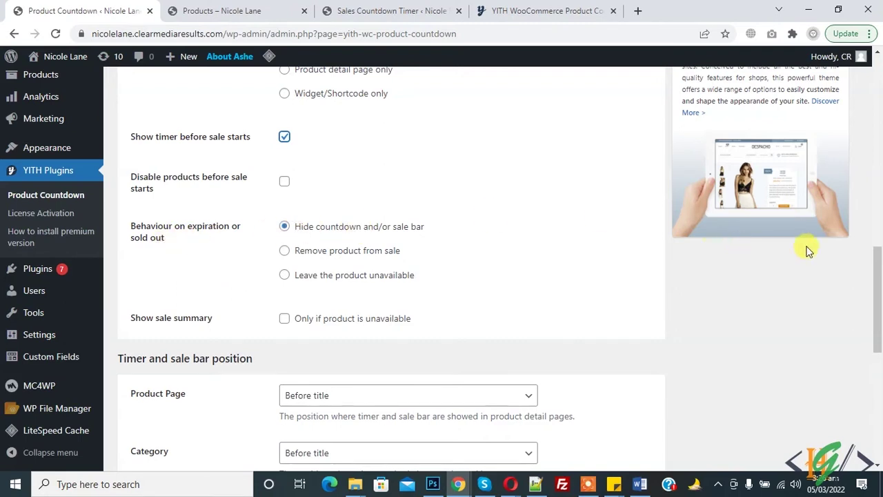
{"action": "scroll", "coordinate": [880, 297], "scroll_direction": "down", "scroll_amount": 1}
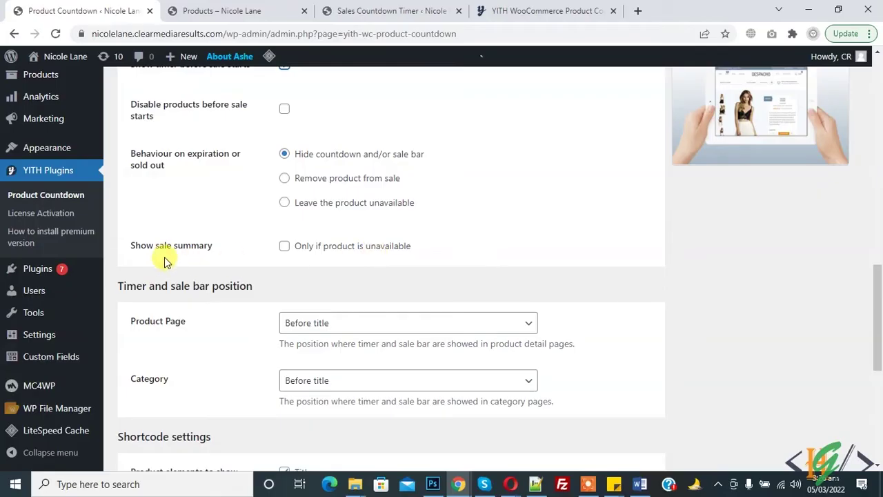
{"action": "scroll", "coordinate": [629, 295], "scroll_direction": "down", "scroll_amount": 2}
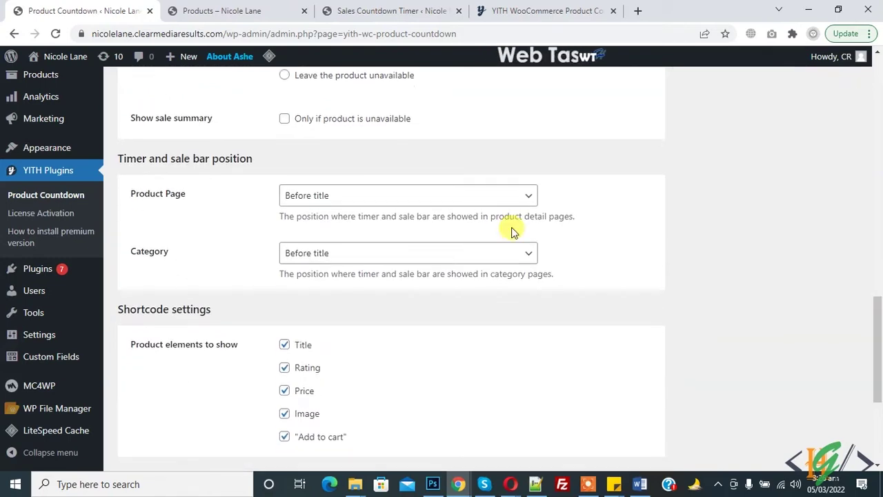
{"action": "left_click_drag", "start_coordinate": [120, 159], "coordinate": [232, 167]}
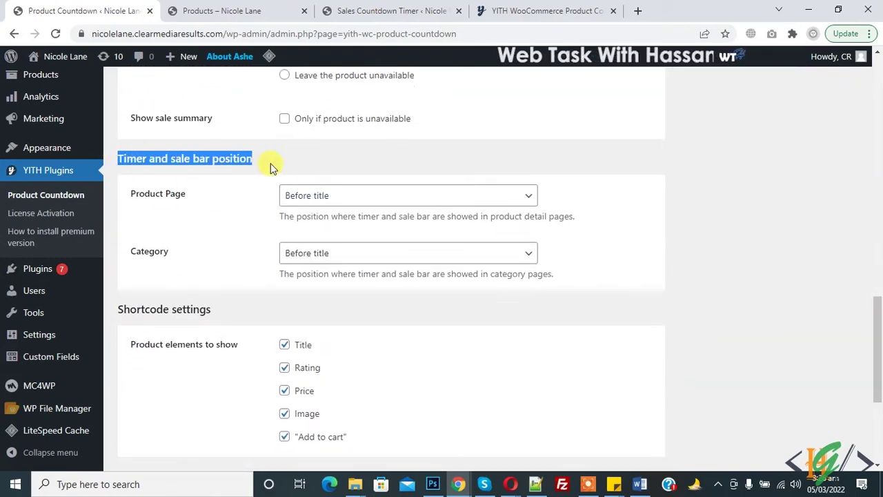
{"action": "left_click", "coordinate": [325, 197]}
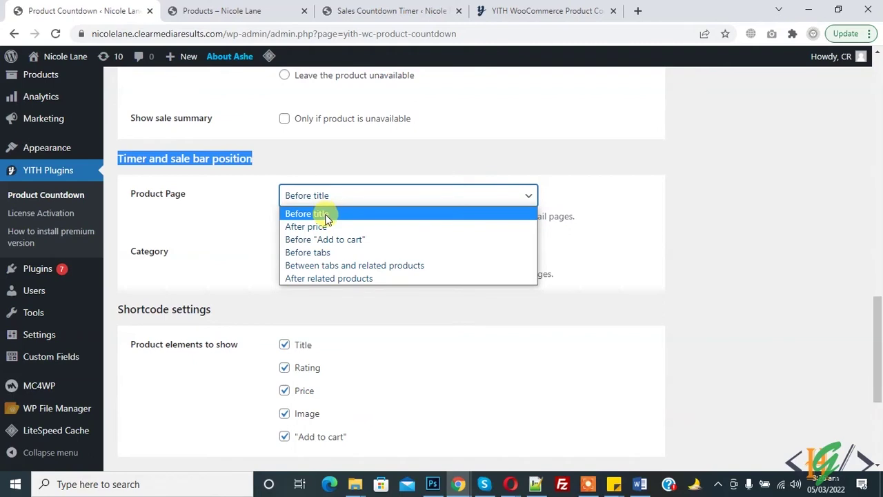
{"action": "left_click", "coordinate": [327, 216]}
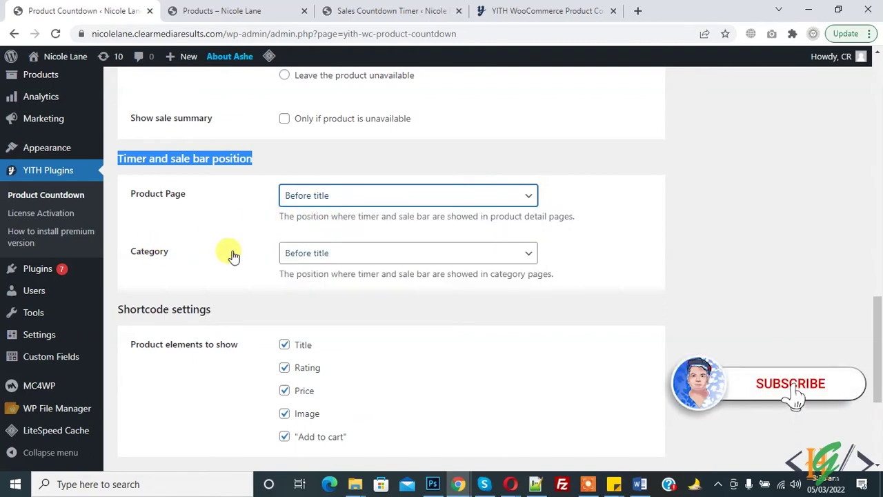
{"action": "left_click", "coordinate": [310, 257]}
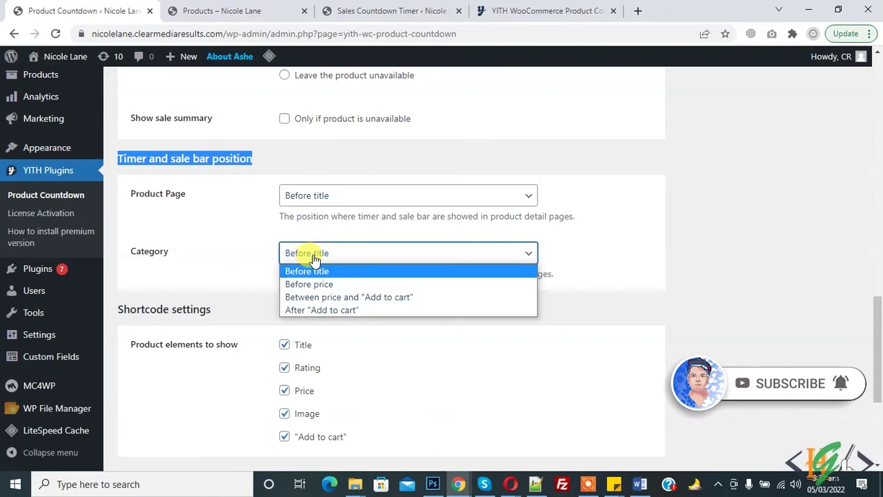
{"action": "left_click", "coordinate": [317, 270]}
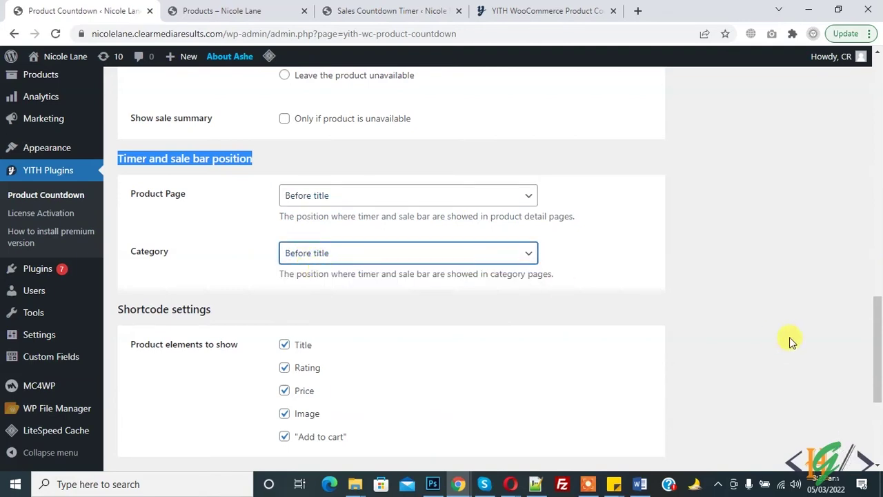
- Save the changes to the general Product Countdown settings, accepting the prompt to leave the page
{"action": "scroll", "coordinate": [779, 335], "scroll_direction": "down", "scroll_amount": 2}
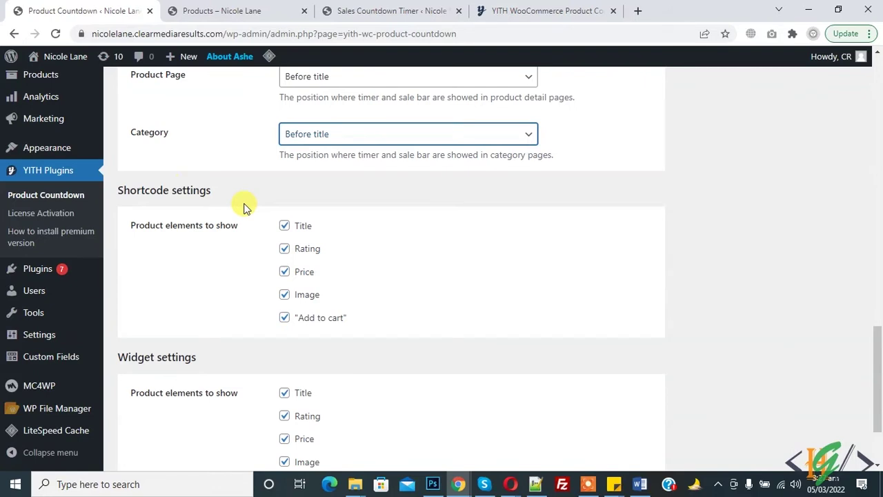
{"action": "scroll", "coordinate": [837, 335], "scroll_direction": "down", "scroll_amount": 2}
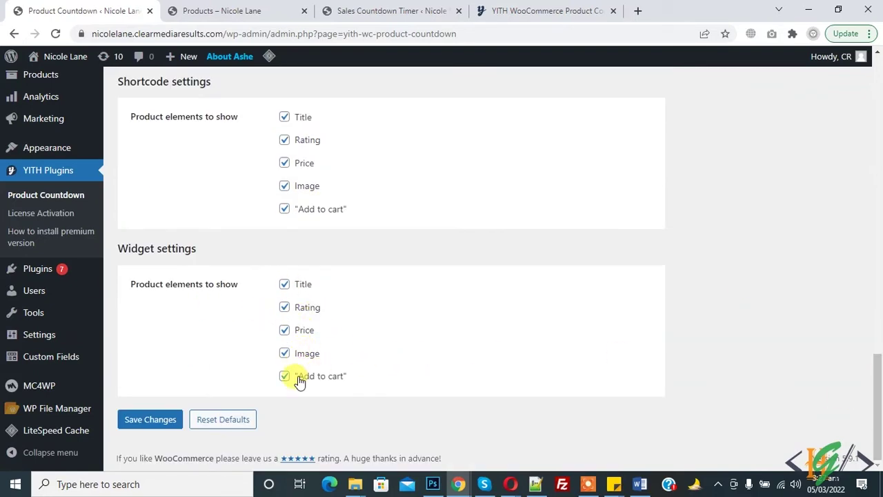
{"action": "left_click", "coordinate": [131, 421]}
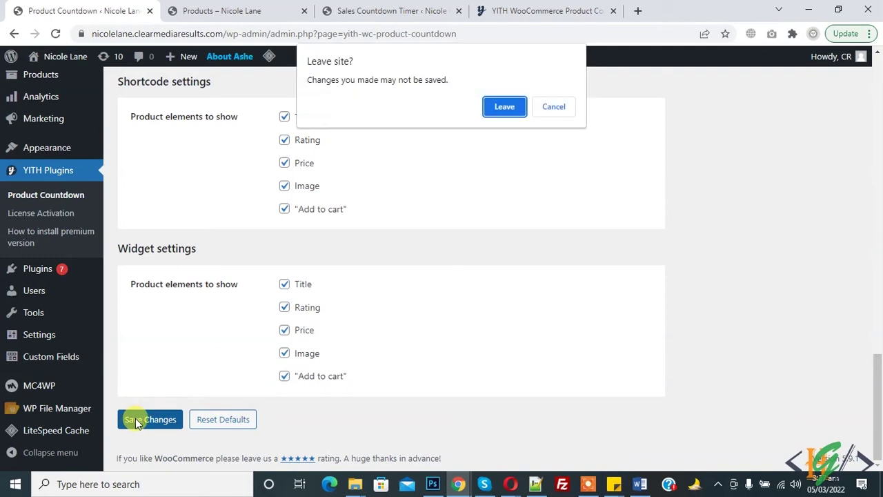
{"action": "left_click", "coordinate": [504, 108]}
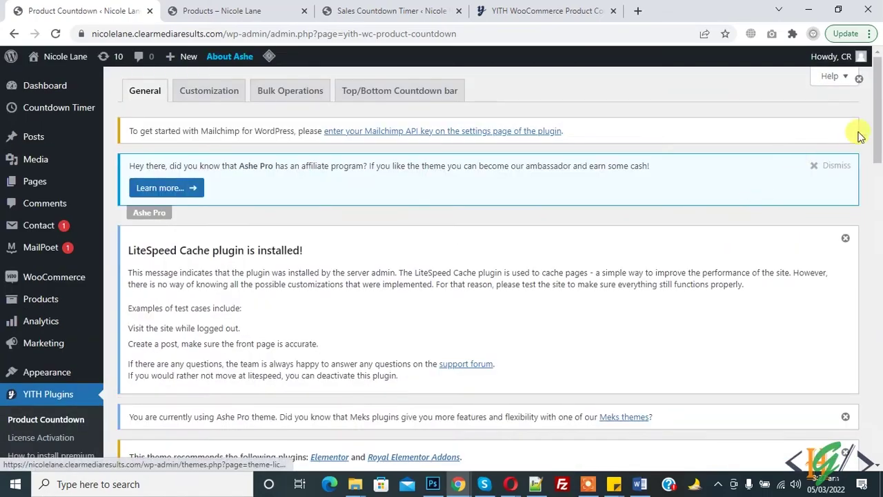
- Open the Customization settings of Product Countdown and examine the timer title, pre-sale timer title and sale bar title fields
{"action": "mouse_move", "coordinate": [878, 136]}
{"action": "left_mouse_down"}
{"action": "mouse_move", "coordinate": [881, 373]}
{"action": "mouse_move", "coordinate": [881, 121]}
{"action": "left_mouse_up"}
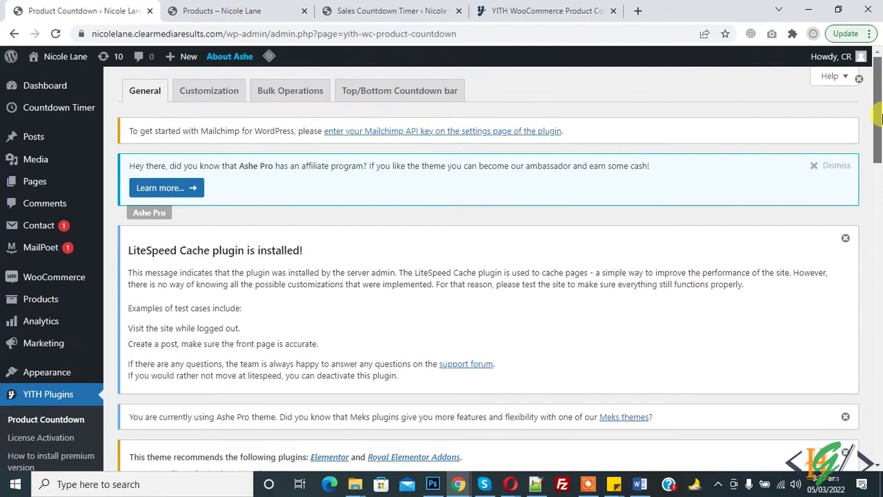
{"action": "left_click", "coordinate": [217, 93]}
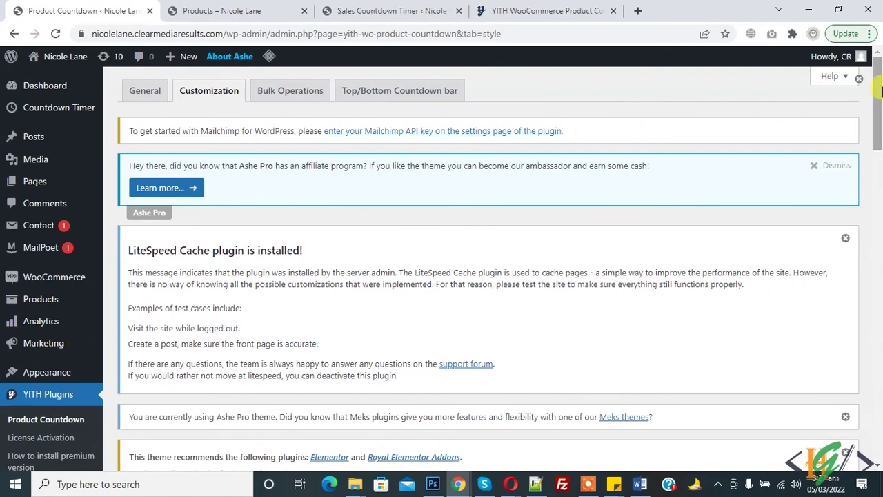
{"action": "left_click_drag", "start_coordinate": [881, 92], "coordinate": [881, 186]}
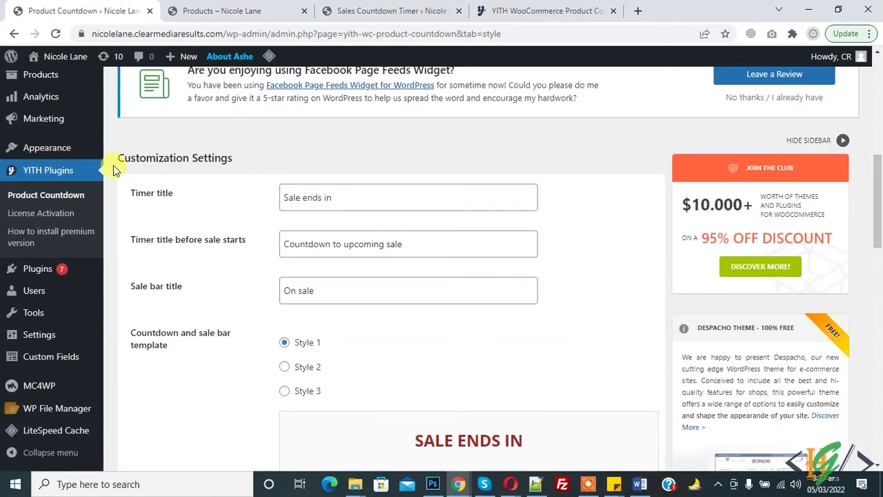
{"action": "left_click_drag", "start_coordinate": [119, 158], "coordinate": [227, 156]}
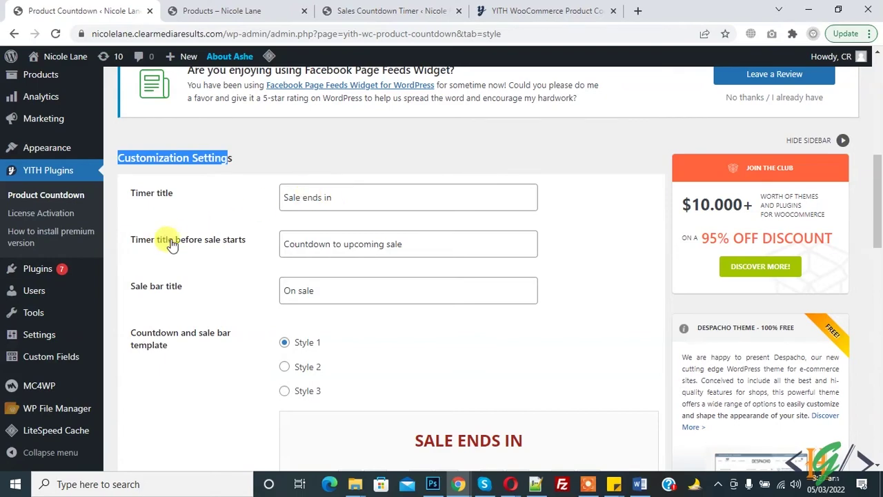
{"action": "left_click", "coordinate": [322, 243]}
{"action": "left_click", "coordinate": [328, 197]}
{"action": "double_click", "coordinate": [327, 197]}
{"action": "scroll", "coordinate": [508, 164], "scroll_direction": "down", "scroll_amount": 2}
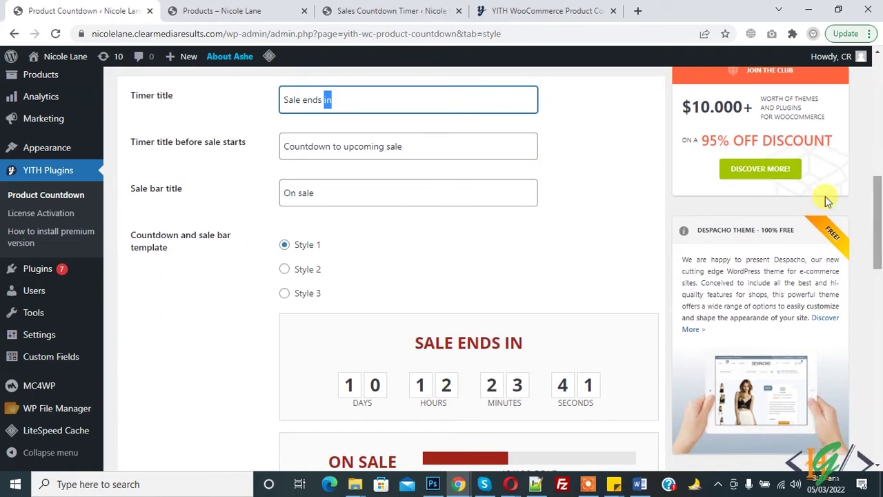
{"action": "double_click", "coordinate": [358, 188]}
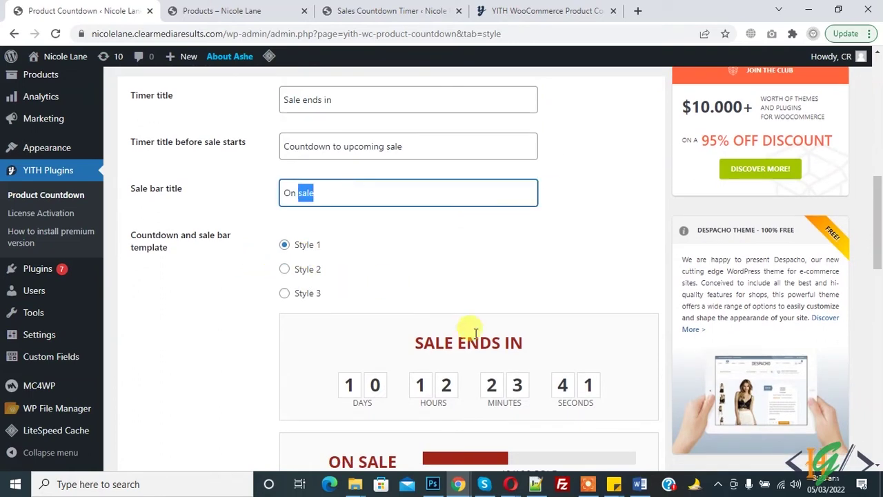
- Try Style 2 and Style 3 for the countdown and sale bar template and switch back to Style 1
{"action": "scroll", "coordinate": [879, 183], "scroll_direction": "down", "scroll_amount": 2}
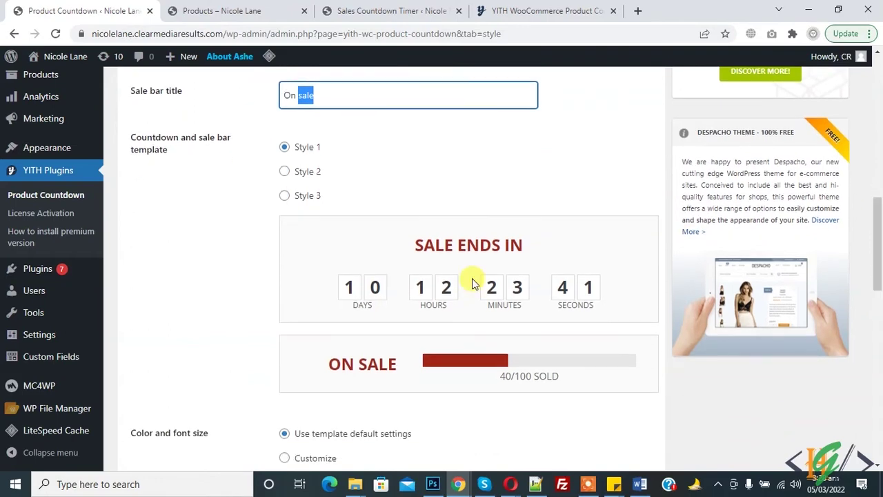
{"action": "left_click", "coordinate": [285, 171]}
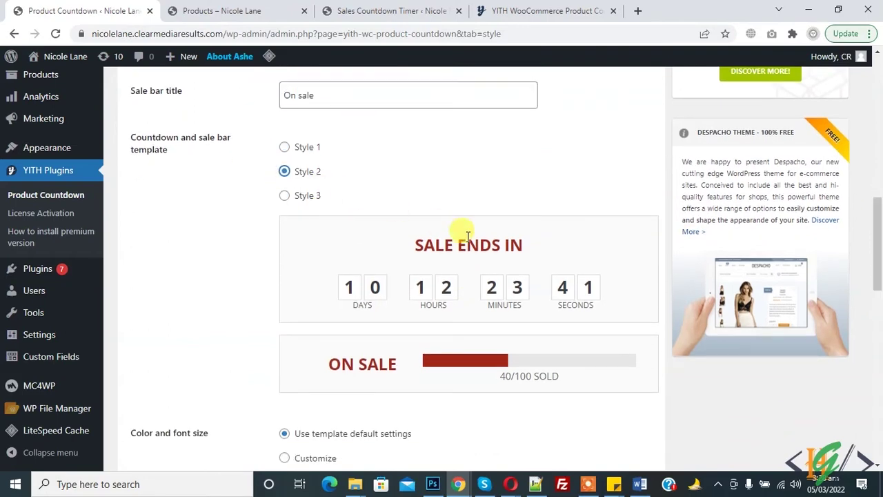
{"action": "left_click", "coordinate": [285, 197]}
{"action": "mouse_move", "coordinate": [879, 248]}
{"action": "left_mouse_down"}
{"action": "mouse_move", "coordinate": [878, 296]}
{"action": "mouse_move", "coordinate": [879, 254]}
{"action": "left_mouse_up"}
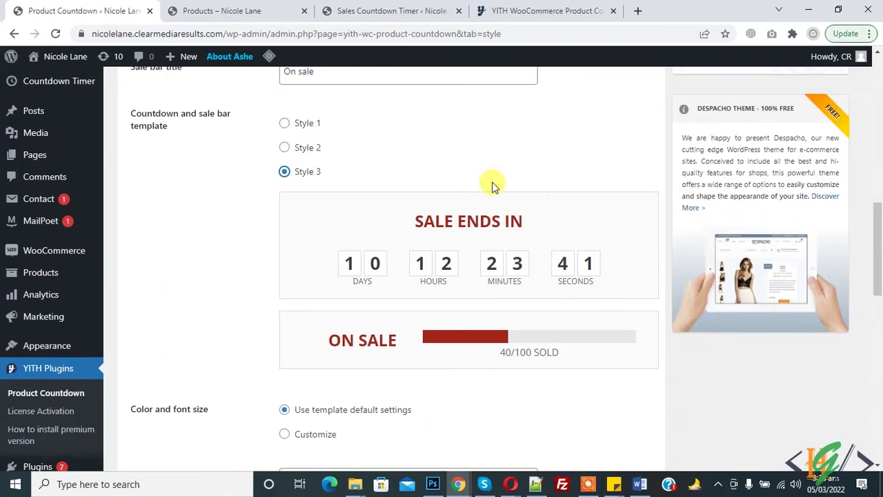
{"action": "left_click", "coordinate": [284, 123]}
- Examine the color and font size options of the countdown and sale bar in the customization settings
{"action": "left_click_drag", "start_coordinate": [878, 247], "coordinate": [880, 301]}
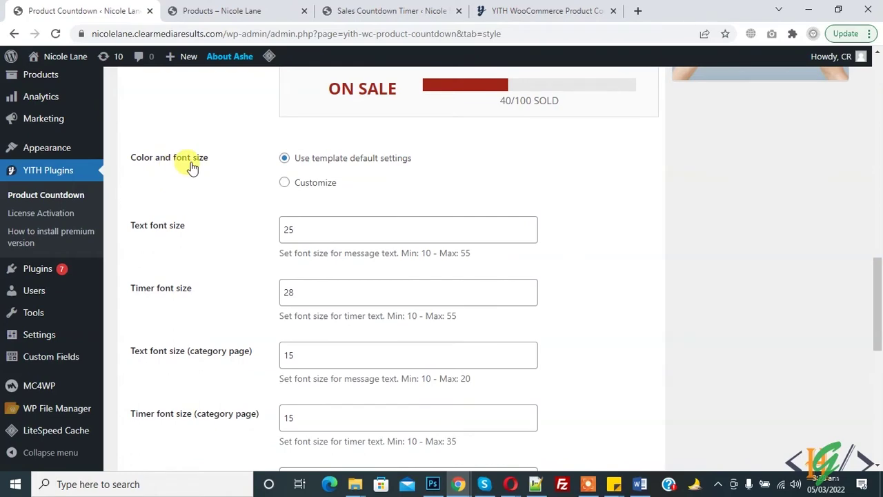
{"action": "left_click_drag", "start_coordinate": [877, 314], "coordinate": [879, 415]}
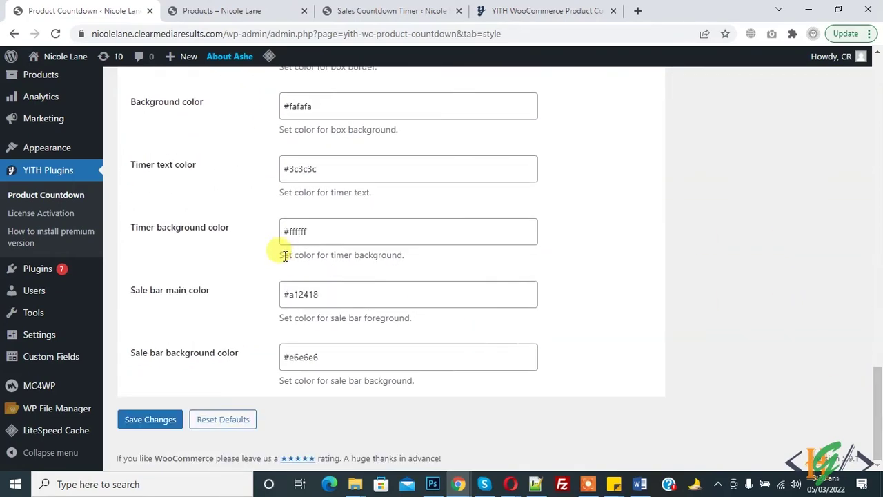
{"action": "left_click_drag", "start_coordinate": [878, 414], "coordinate": [879, 103]}
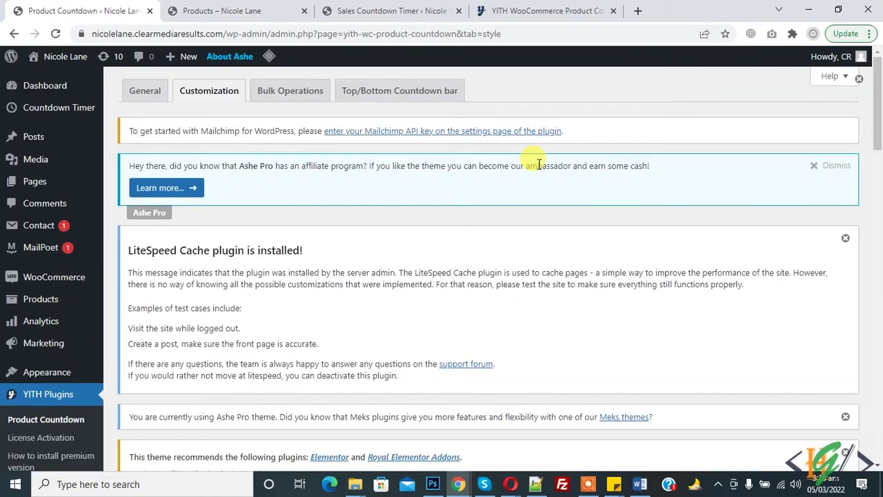
- Leave the customization settings without saving, open Bulk Operations and examine the options for assigning the countdown to products
{"action": "left_click", "coordinate": [290, 94]}
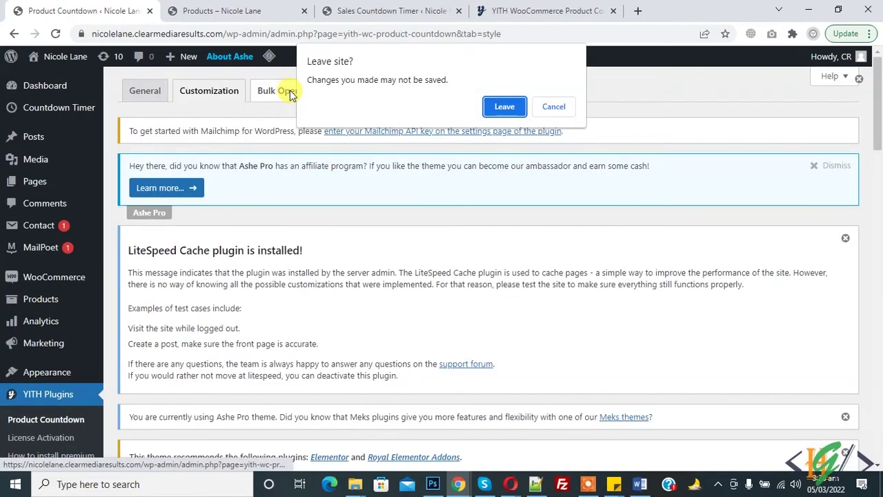
{"action": "left_click", "coordinate": [507, 106]}
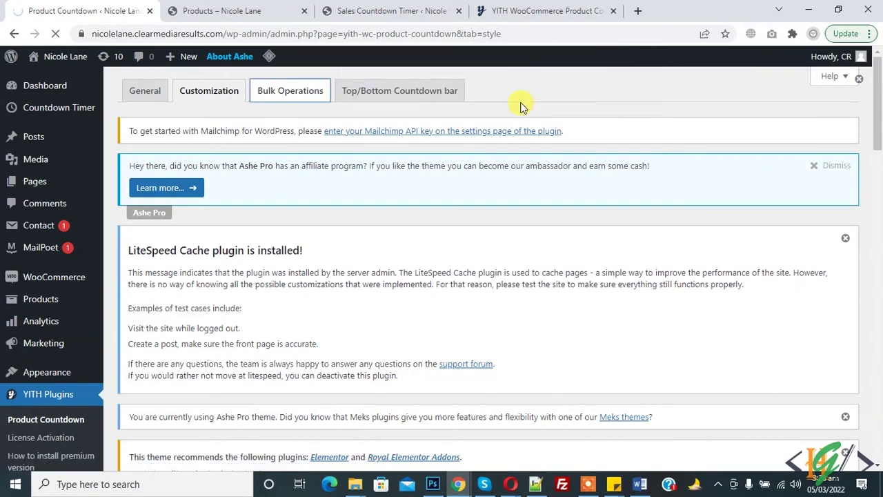
{"action": "scroll", "coordinate": [518, 207], "scroll_direction": "down", "scroll_amount": 1}
{"action": "scroll", "coordinate": [819, 144], "scroll_direction": "up", "scroll_amount": 1}
{"action": "left_click_drag", "start_coordinate": [880, 138], "coordinate": [881, 331]}
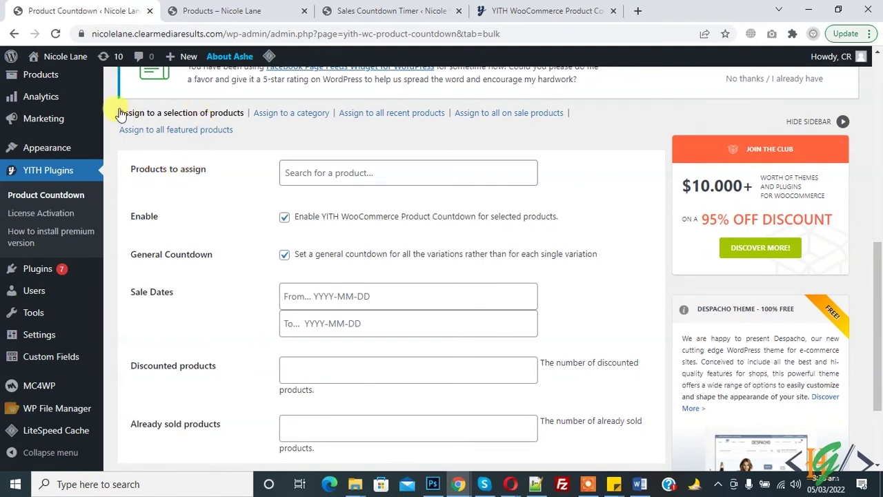
{"action": "left_click_drag", "start_coordinate": [122, 113], "coordinate": [319, 116]}
{"action": "left_click_drag", "start_coordinate": [360, 115], "coordinate": [482, 119]}
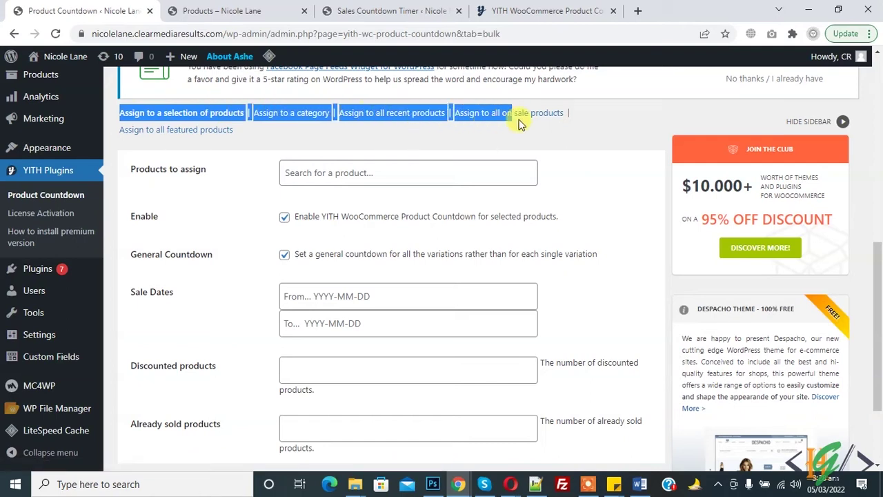
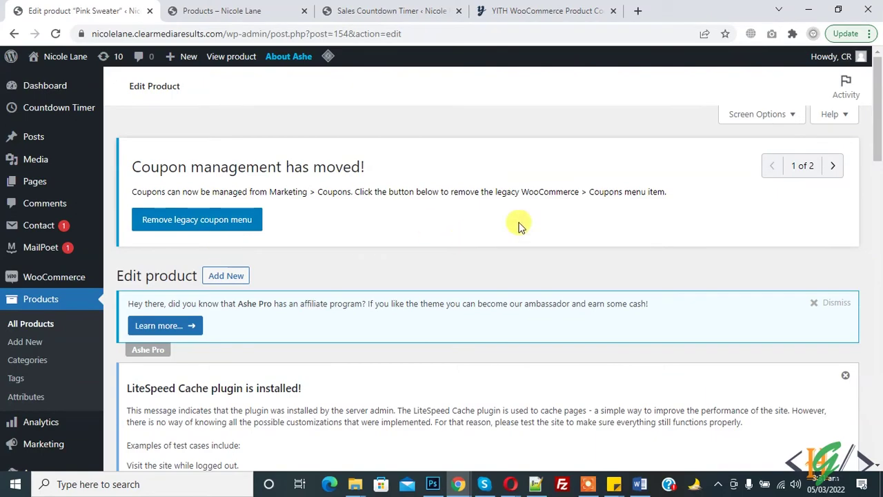
- Enable YITH WooCommerce Product Countdown in the product data of the Pink Sweater product
{"action": "left_click_drag", "start_coordinate": [877, 153], "coordinate": [880, 350]}
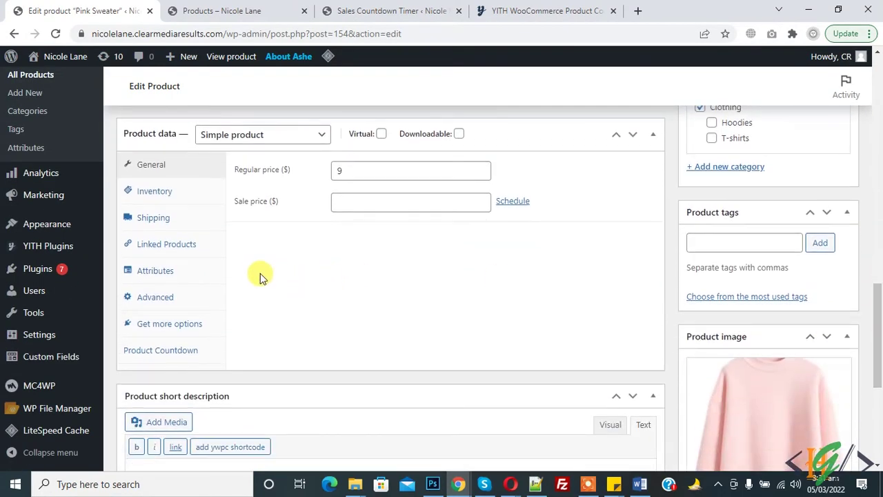
{"action": "left_click", "coordinate": [149, 353]}
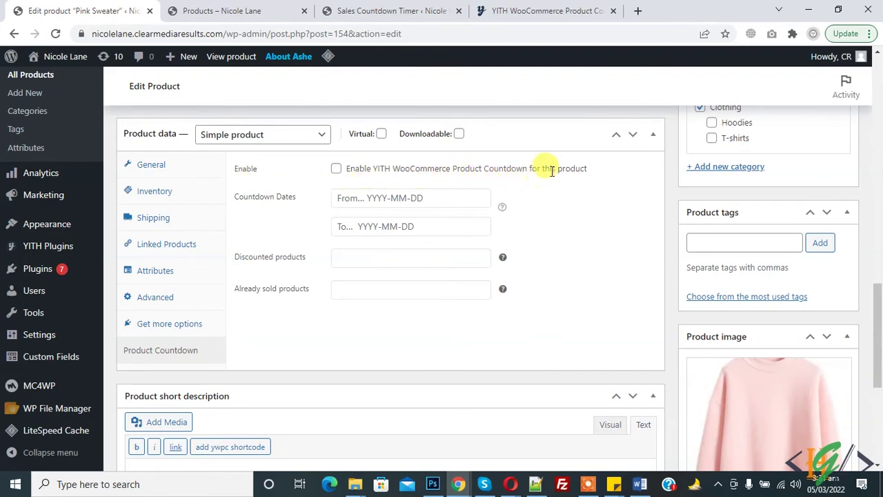
{"action": "left_click", "coordinate": [336, 170]}
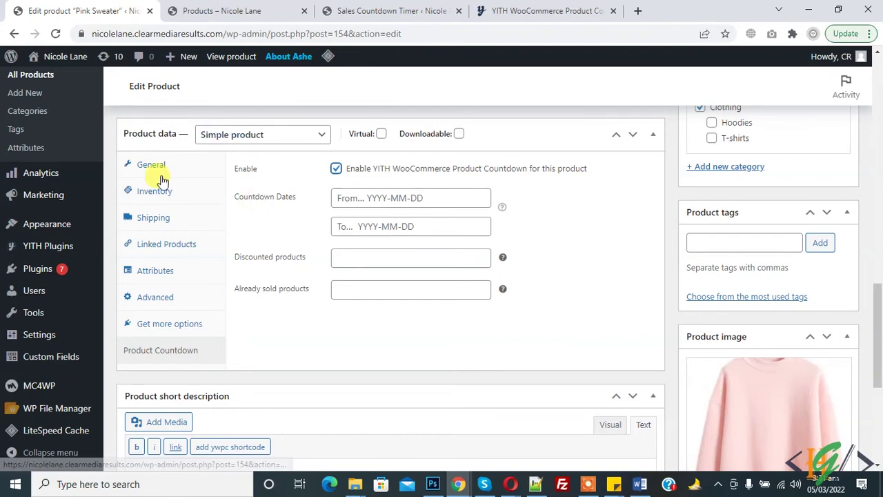
- Set the Pink Sweater's countdown dates from 2022-03-05 to 2022-03-31
{"action": "mouse_move", "coordinate": [31, 195]}
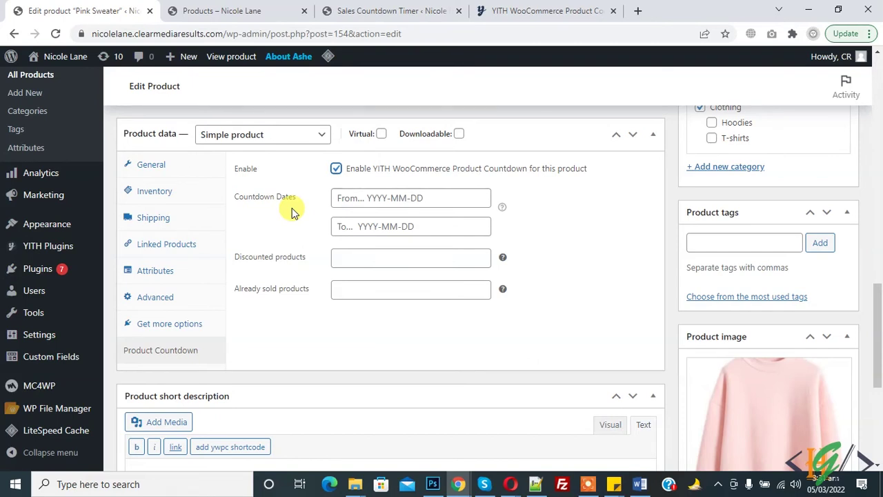
{"action": "left_click", "coordinate": [371, 202]}
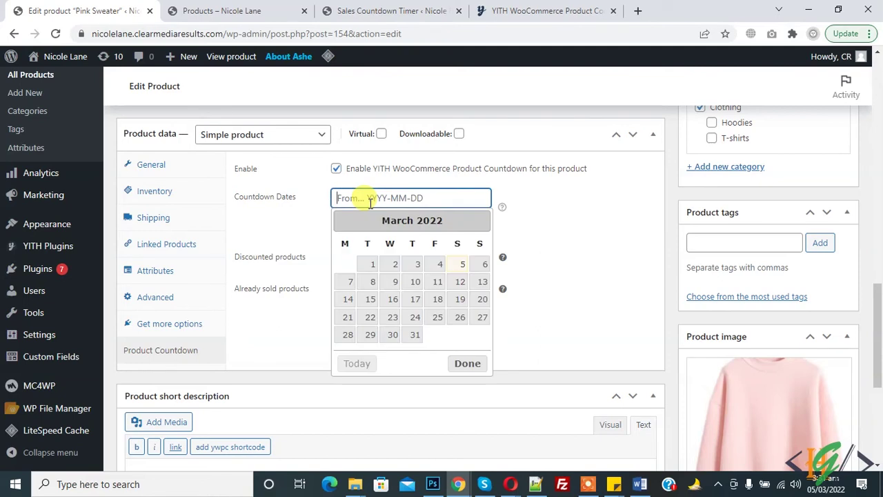
{"action": "left_click", "coordinate": [461, 269]}
{"action": "left_click", "coordinate": [428, 226]}
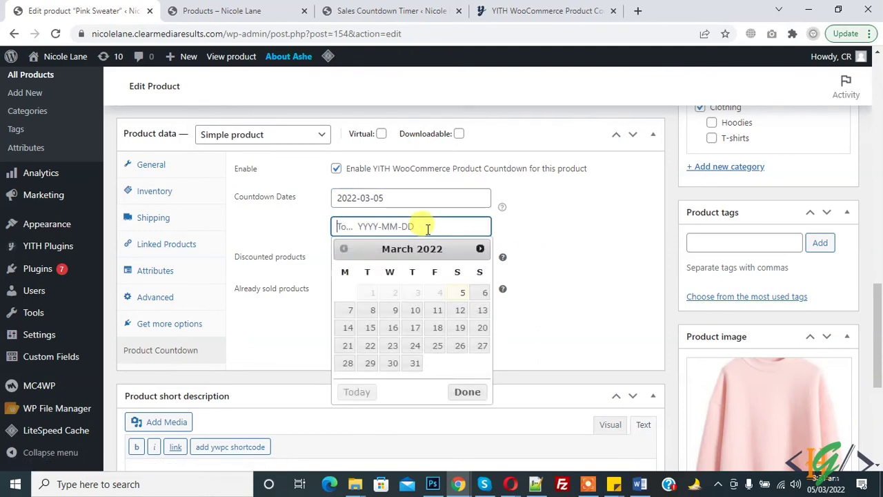
{"action": "left_click", "coordinate": [415, 363]}
- Set the number of discounted products to 10 and update the product, confirming the prompt to leave the page
{"action": "left_click", "coordinate": [374, 258]}
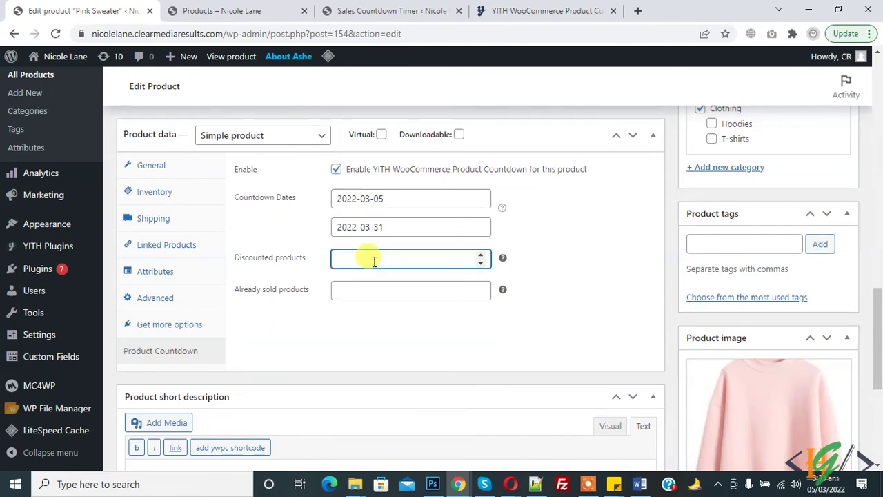
{"action": "left_click_drag", "start_coordinate": [235, 261], "coordinate": [254, 261]}
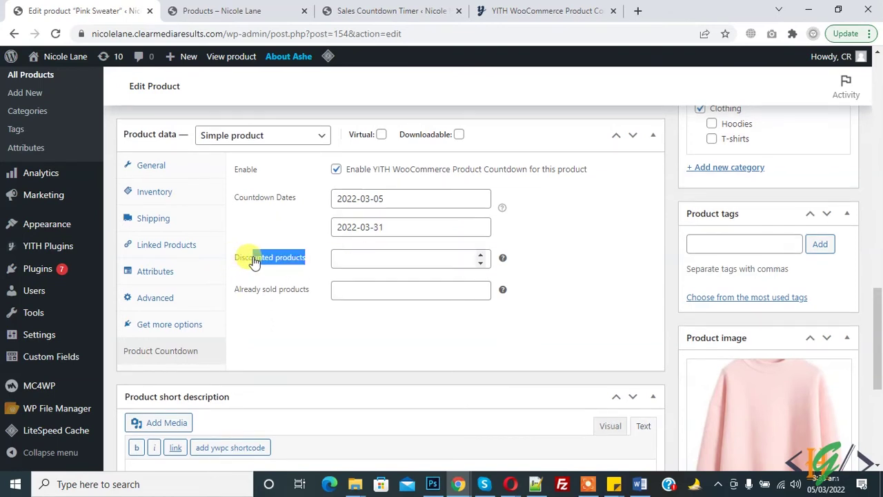
{"action": "left_click", "coordinate": [343, 259]}
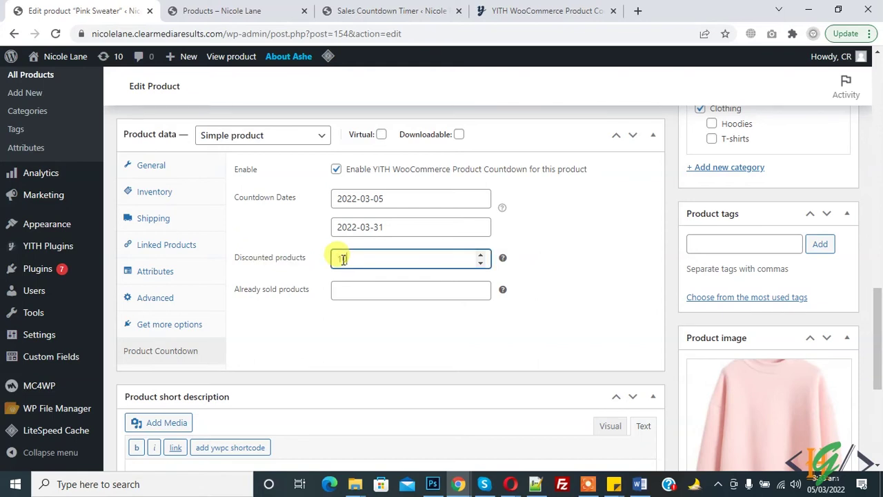
{"action": "type", "text": "10"}
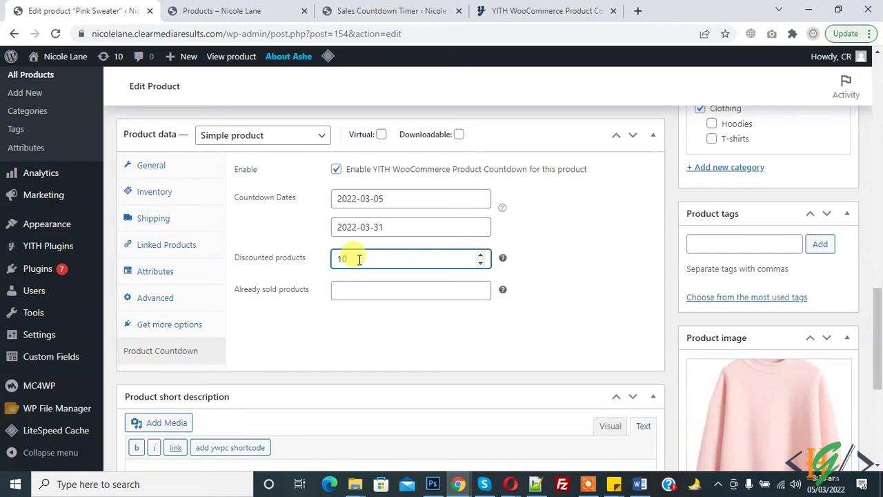
{"action": "scroll", "coordinate": [848, 248], "scroll_direction": "up", "scroll_amount": 4}
{"action": "left_click", "coordinate": [830, 252]}
{"action": "left_click", "coordinate": [498, 105]}
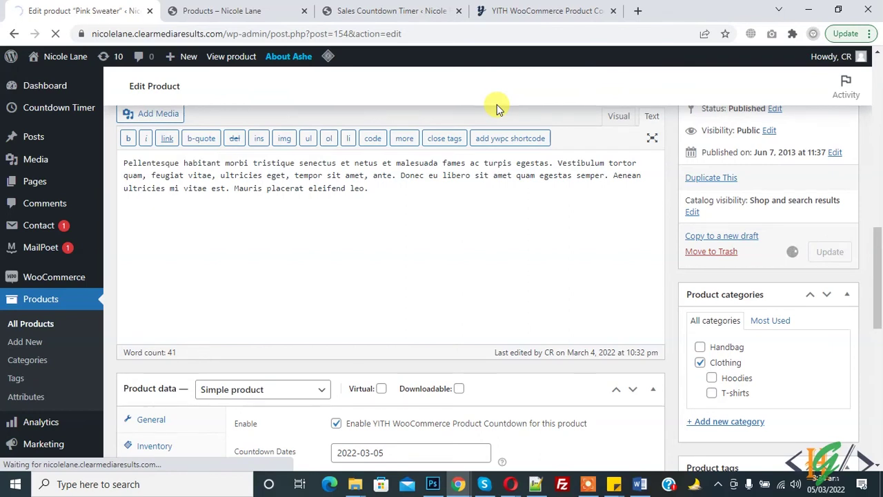
- Reload the shop page, open the Pink Sweater product and examine its countdown and sale bar
{"action": "left_click", "coordinate": [217, 15]}
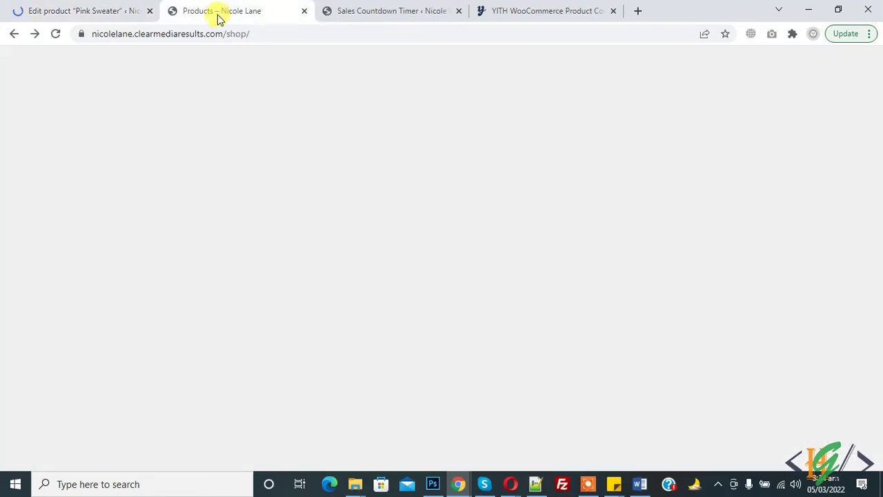
{"action": "left_click", "coordinate": [223, 33]}
{"action": "key", "text": "Return"}
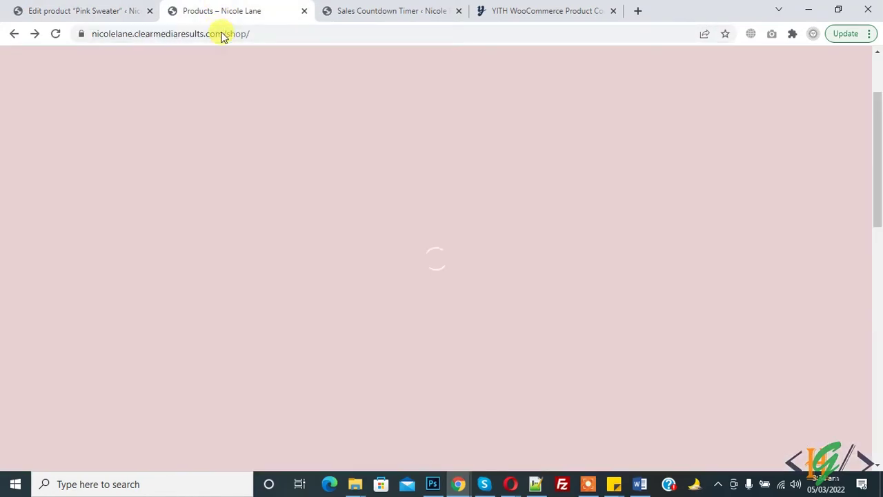
{"action": "scroll", "coordinate": [882, 191], "scroll_direction": "down", "scroll_amount": 5}
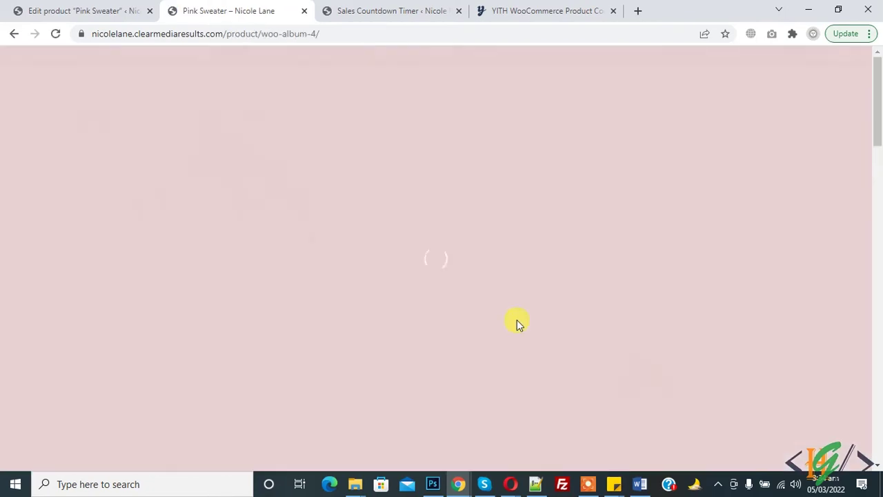
{"action": "left_click_drag", "start_coordinate": [878, 97], "coordinate": [880, 166]}
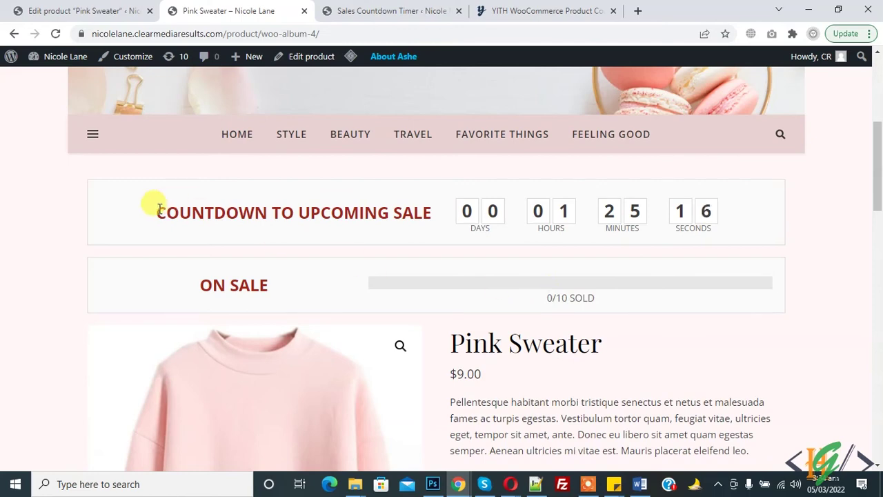
{"action": "left_click_drag", "start_coordinate": [147, 214], "coordinate": [290, 217]}
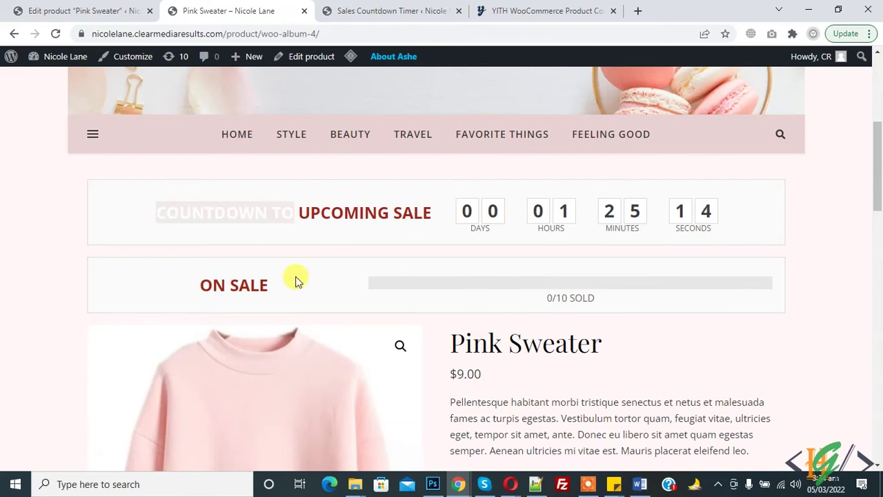
- Return to the Pink Sweater's edit page and open the YITH Product Countdown settings in a new browser tab
{"action": "left_click", "coordinate": [100, 9]}
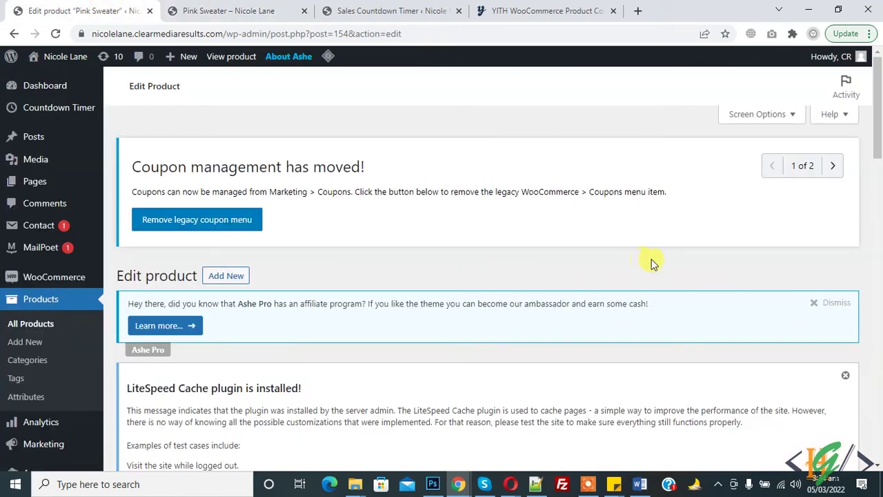
{"action": "scroll", "coordinate": [642, 263], "scroll_direction": "down", "scroll_amount": 2}
{"action": "scroll", "coordinate": [319, 155], "scroll_direction": "up", "scroll_amount": 1}
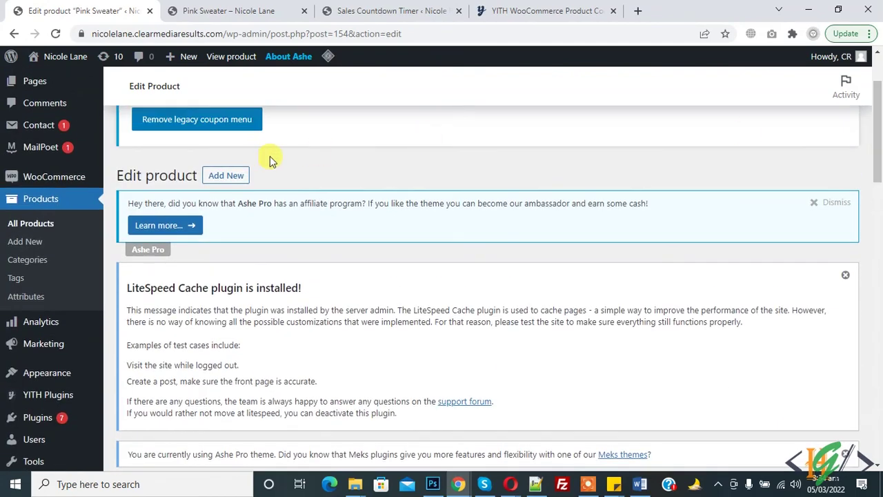
{"action": "mouse_move", "coordinate": [62, 394]}
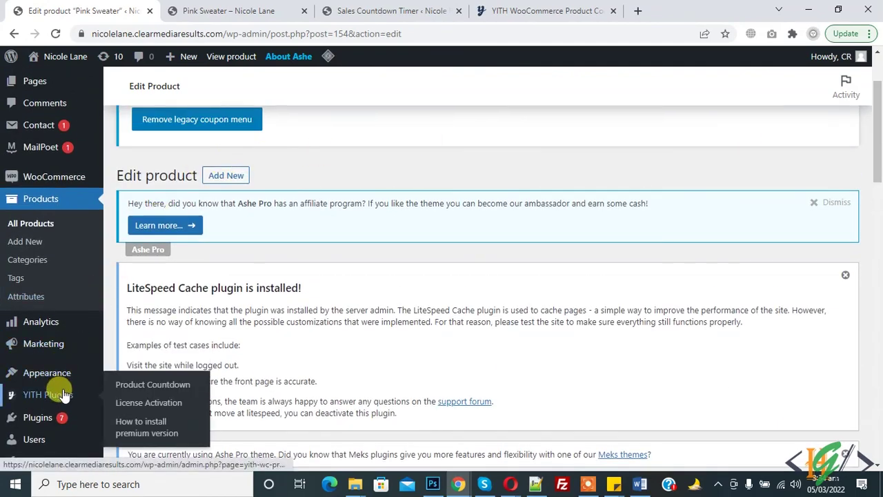
{"action": "right_click", "coordinate": [125, 387]}
{"action": "left_click", "coordinate": [205, 288]}
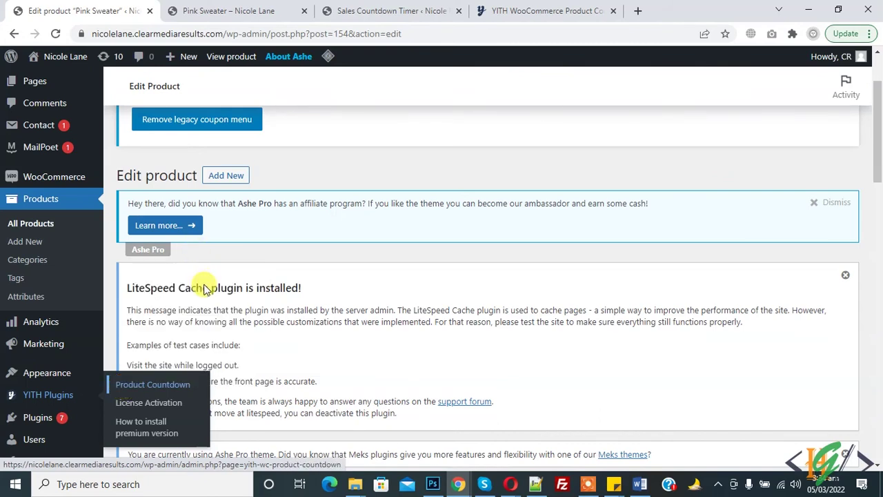
- Compare the countdown on the Pink Sweater page with the timer titles and template in the plugin's customization settings
{"action": "left_click", "coordinate": [258, 9]}
{"action": "left_click", "coordinate": [355, 10]}
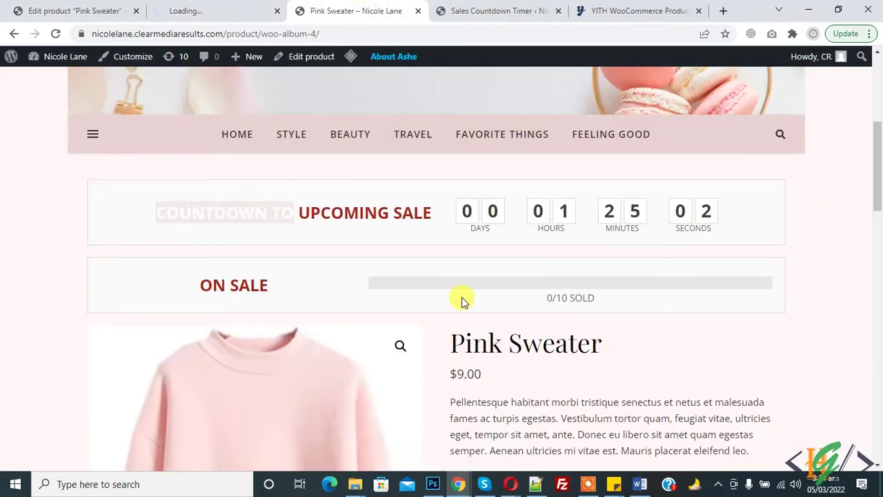
{"action": "left_click", "coordinate": [221, 7]}
{"action": "left_click", "coordinate": [223, 93]}
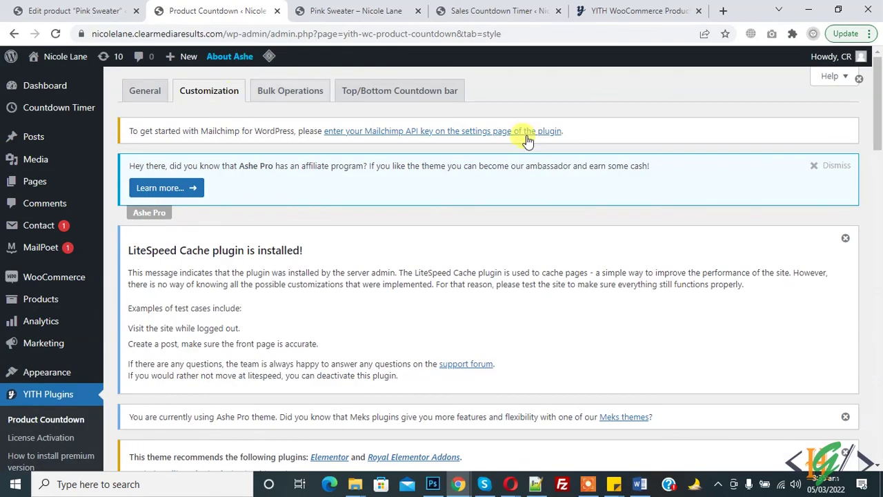
{"action": "left_click_drag", "start_coordinate": [881, 117], "coordinate": [881, 231]}
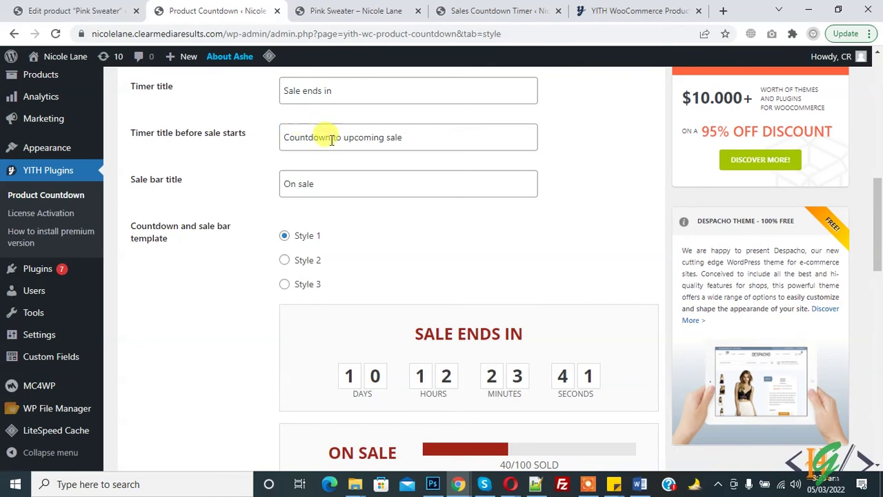
{"action": "scroll", "coordinate": [621, 221], "scroll_direction": "down", "scroll_amount": 3}
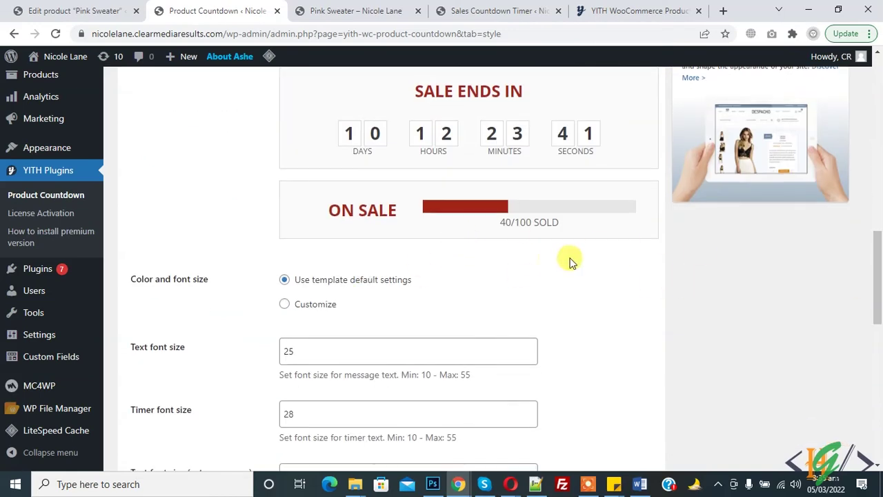
{"action": "left_click_drag", "start_coordinate": [881, 279], "coordinate": [880, 112]}
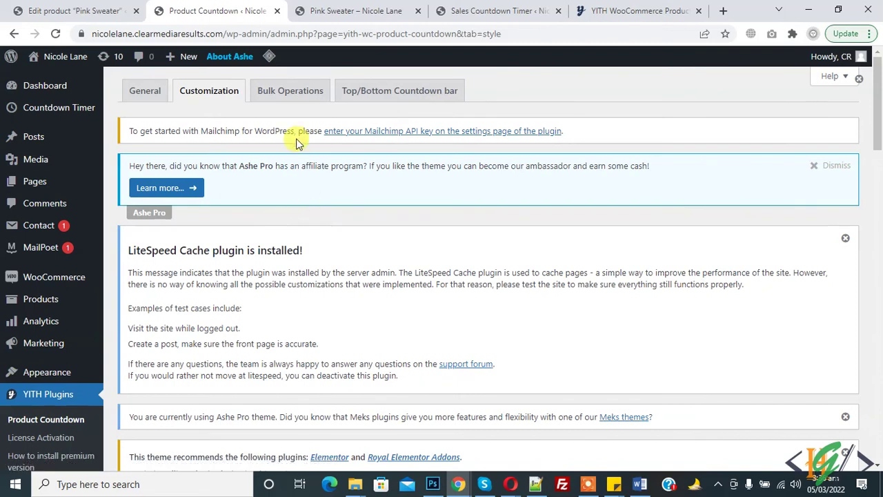
- Examine the Bulk Operations options for assigning the countdown and return to the Pink Sweater's store page
{"action": "left_click", "coordinate": [289, 100]}
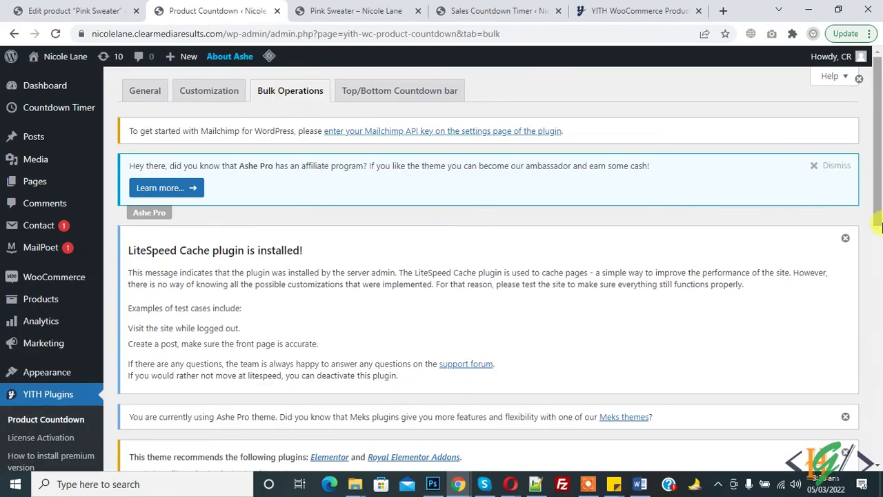
{"action": "scroll", "coordinate": [464, 259], "scroll_direction": "down", "scroll_amount": 5}
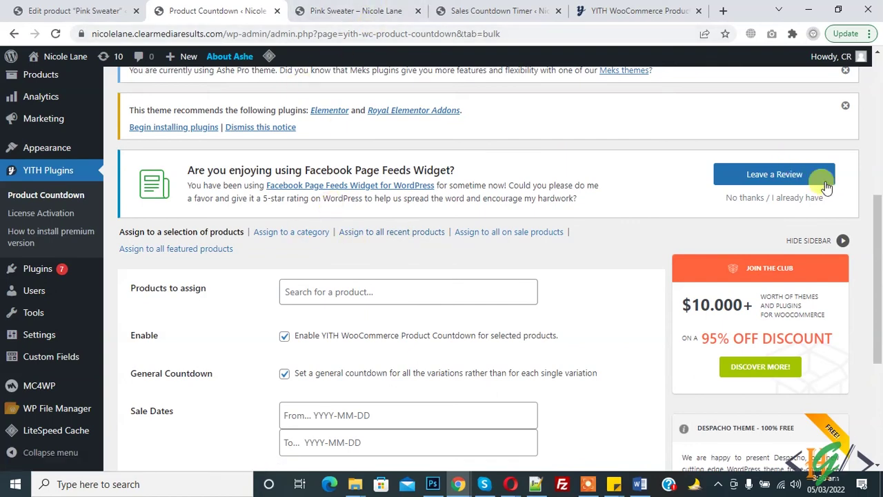
{"action": "scroll", "coordinate": [732, 156], "scroll_direction": "up", "scroll_amount": 2}
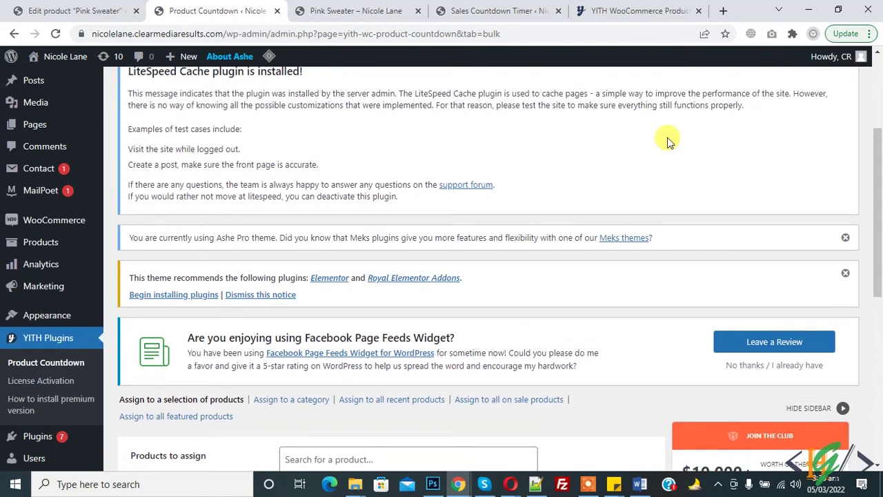
{"action": "left_click", "coordinate": [414, 9]}
{"action": "left_click_drag", "start_coordinate": [880, 148], "coordinate": [880, 203]}
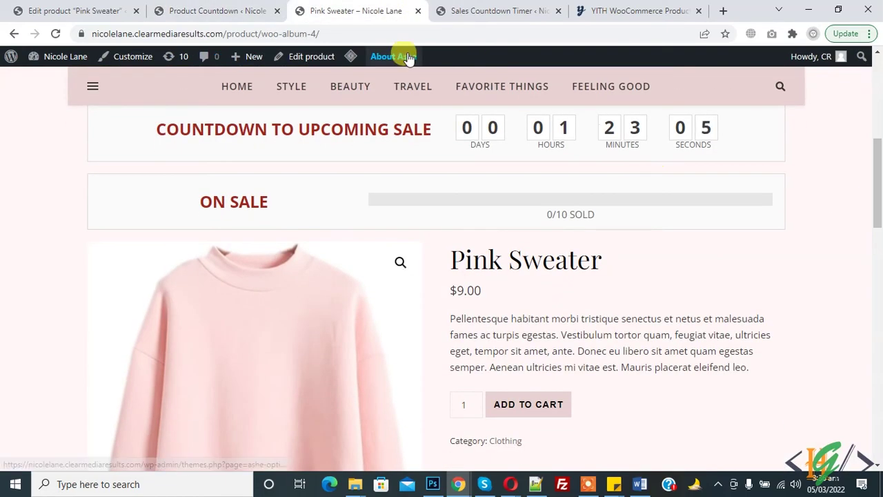
- Set the start of the Pink Sweater's countdown to 2022-03-04 and update the product, confirming the prompt to leave the page
{"action": "left_click_drag", "start_coordinate": [118, 6], "coordinate": [231, 6]}
{"action": "left_click_drag", "start_coordinate": [879, 128], "coordinate": [880, 331]}
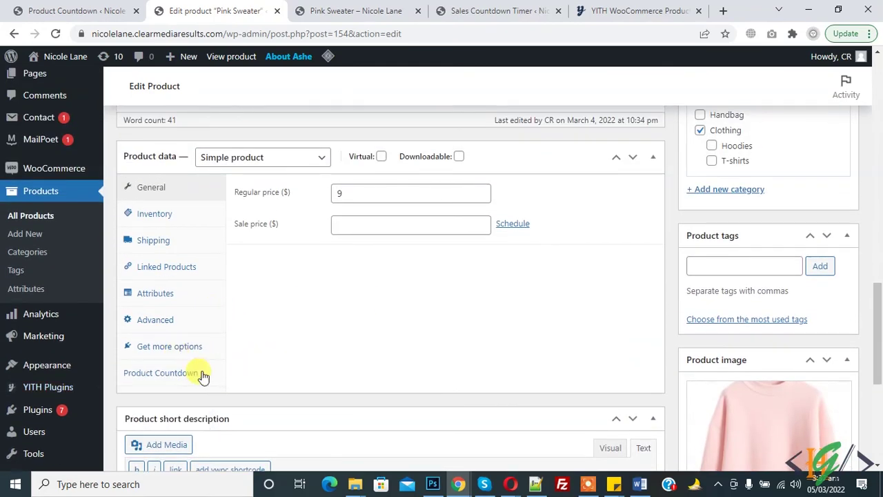
{"action": "left_click", "coordinate": [165, 374]}
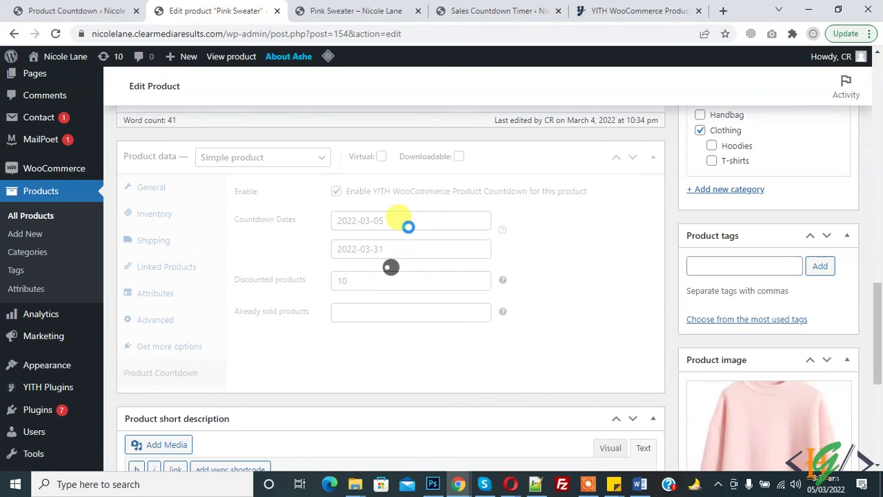
{"action": "left_click", "coordinate": [390, 221]}
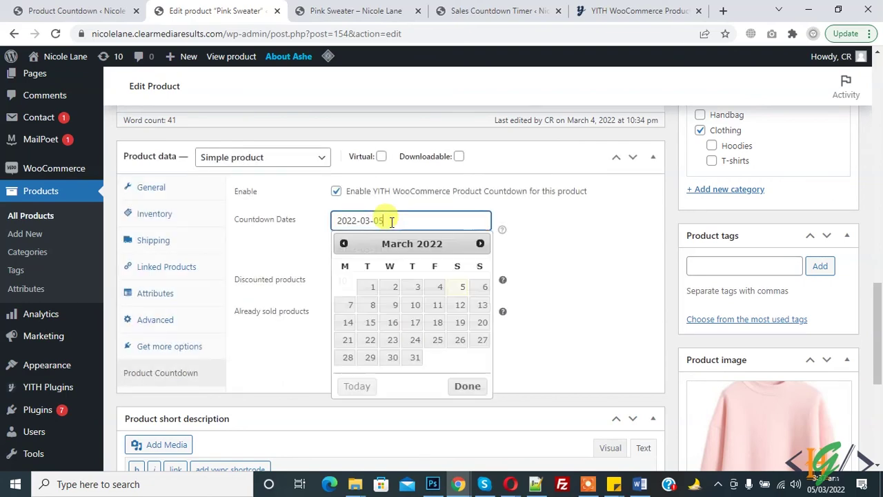
{"action": "left_click", "coordinate": [439, 288]}
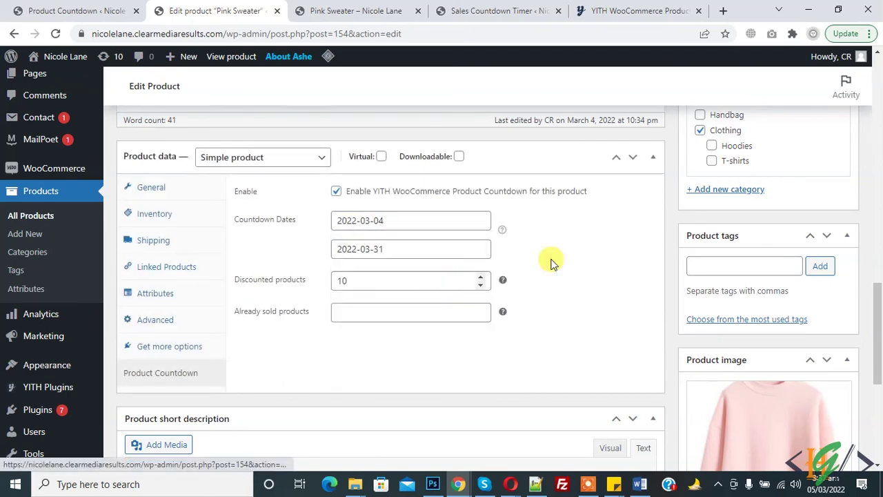
{"action": "left_click_drag", "start_coordinate": [881, 349], "coordinate": [872, 276]}
{"action": "left_click", "coordinate": [830, 387]}
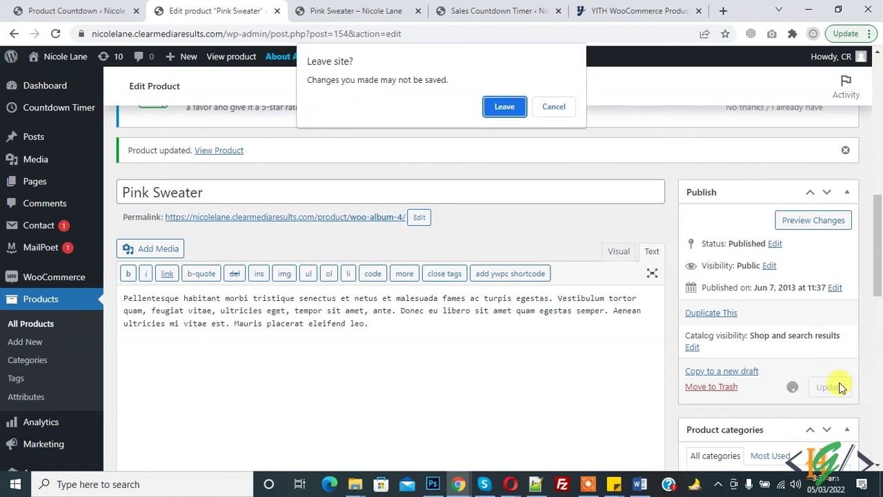
{"action": "left_click", "coordinate": [503, 111]}
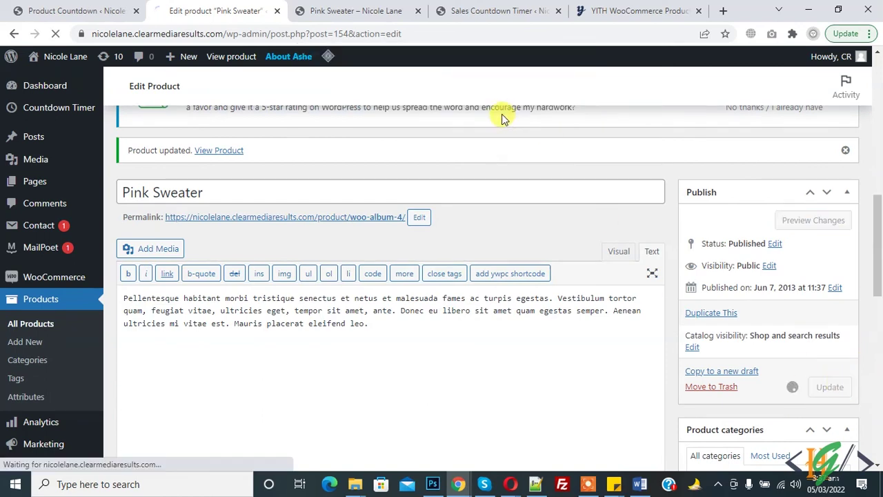
- Reload the Pink Sweater's store page and examine the sale countdown and the sold-items bar
{"action": "left_click", "coordinate": [334, 8]}
{"action": "key", "text": "F5"}
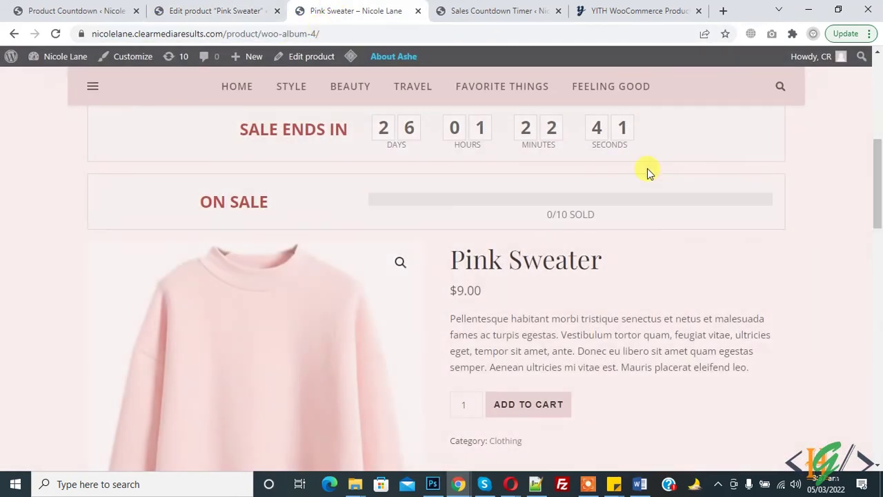
{"action": "left_click_drag", "start_coordinate": [879, 164], "coordinate": [880, 146]}
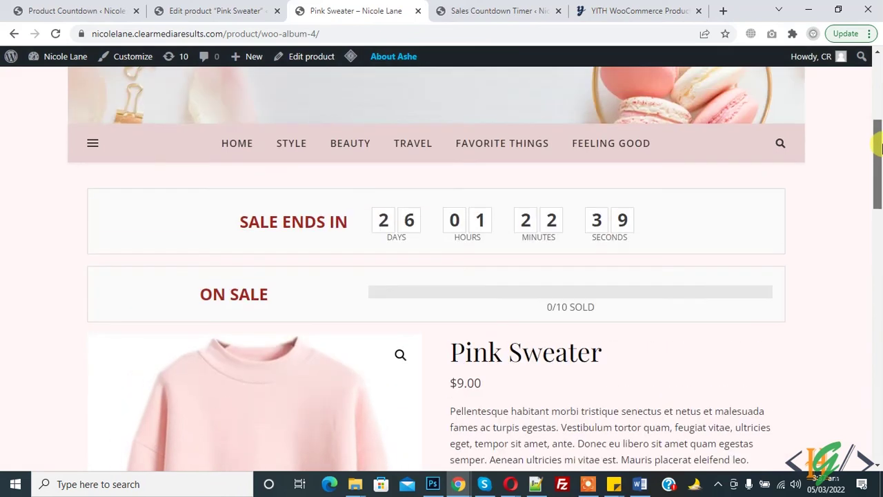
{"action": "left_click_drag", "start_coordinate": [239, 221], "coordinate": [361, 223]}
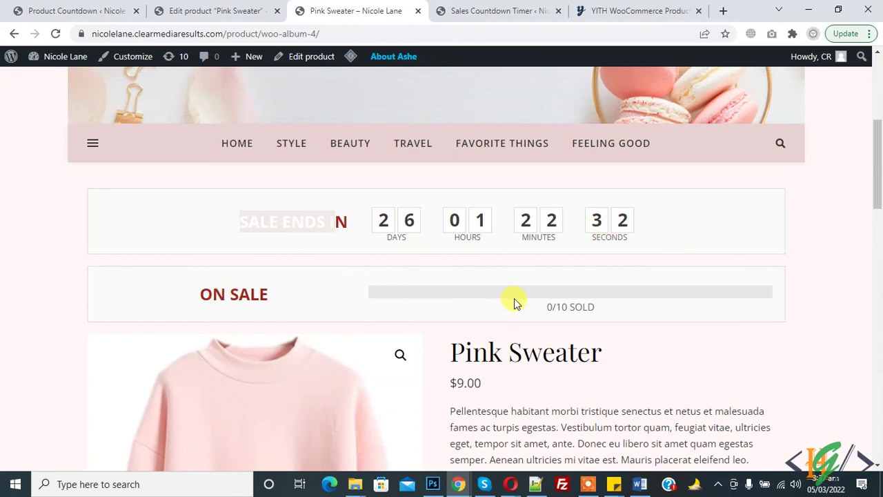
{"action": "left_click", "coordinate": [556, 307]}
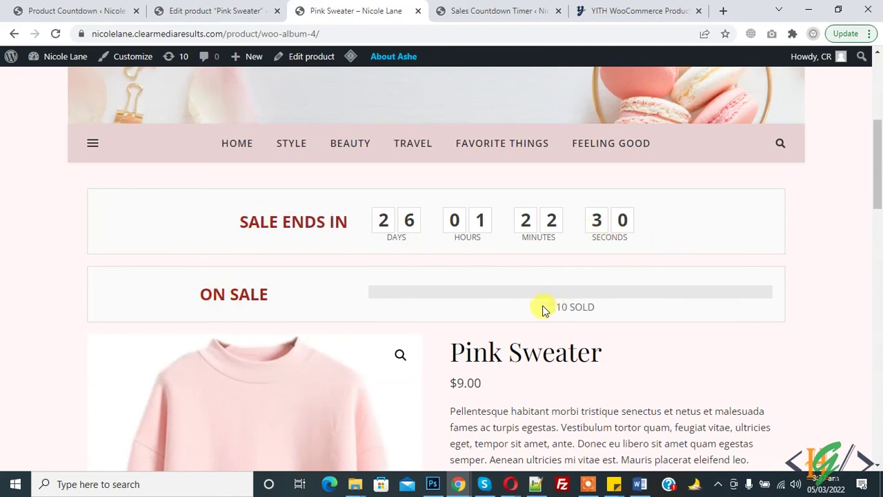
{"action": "mouse_move", "coordinate": [879, 194]}
{"action": "left_mouse_down"}
{"action": "mouse_move", "coordinate": [879, 238]}
{"action": "mouse_move", "coordinate": [877, 200]}
{"action": "left_mouse_up"}
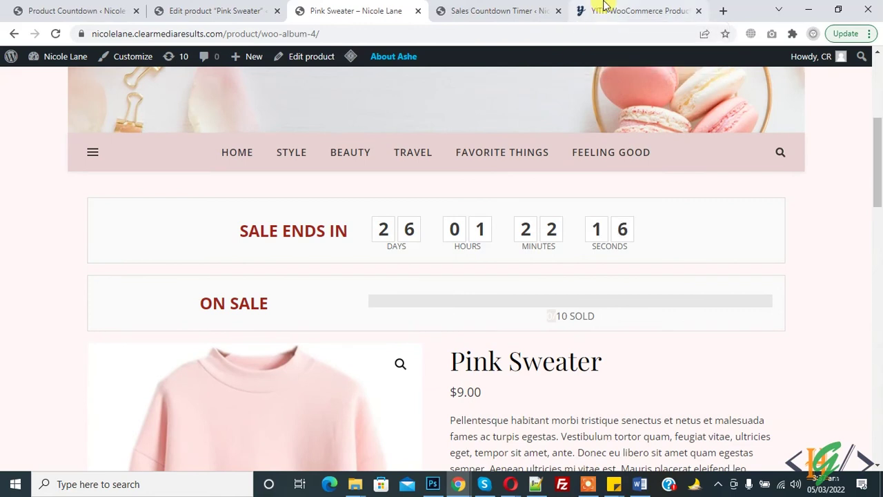
{"action": "left_click_drag", "start_coordinate": [879, 183], "coordinate": [880, 190]}
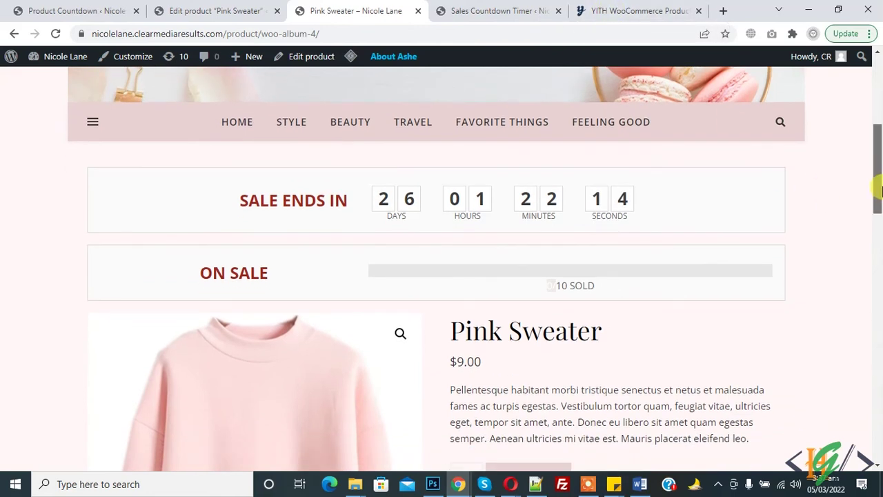